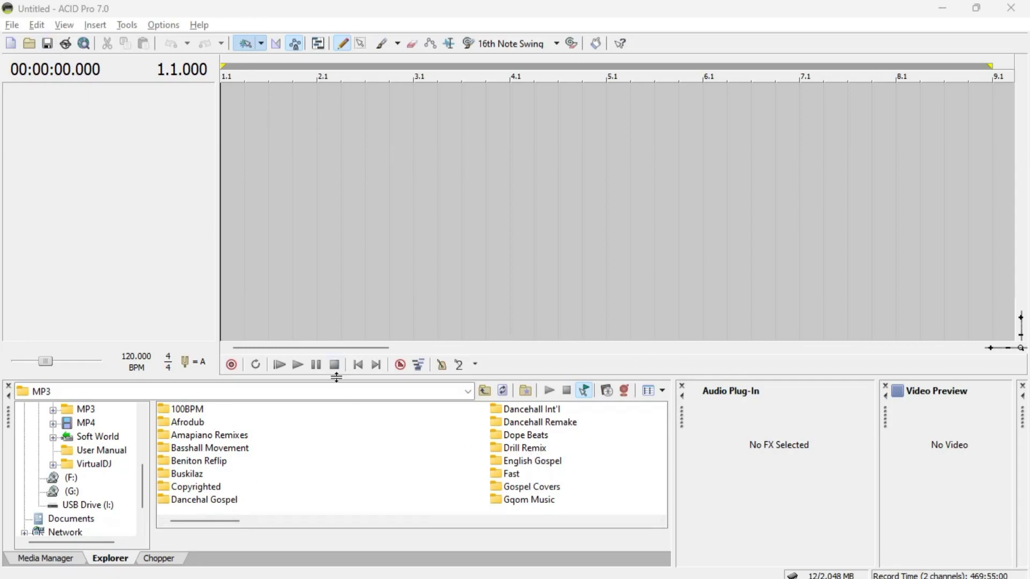
Look at the summary settings offered for a new project and dismiss them without creating one.
{"action": "left_click", "coordinate": [12, 25]}
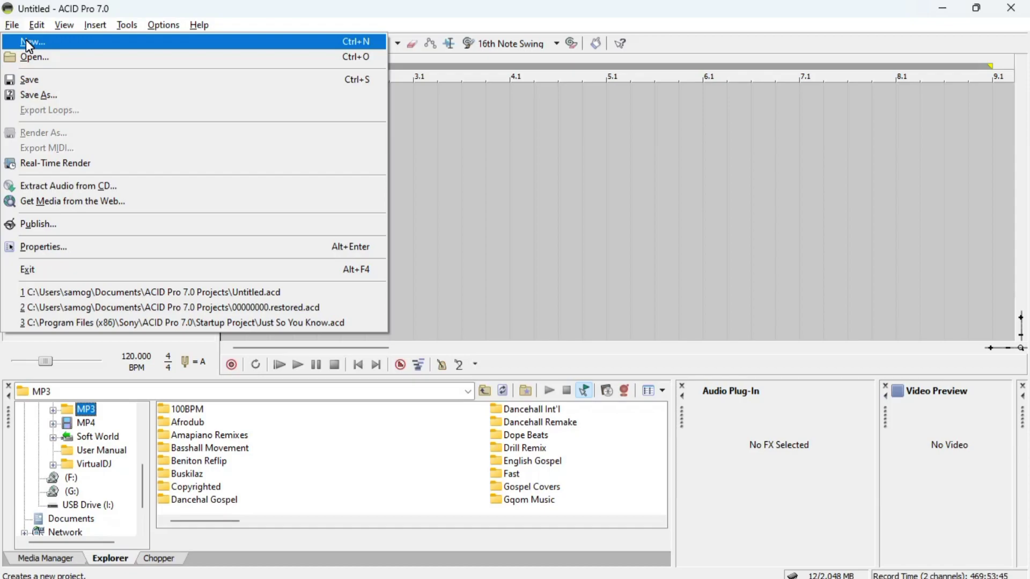
{"action": "left_click", "coordinate": [27, 41]}
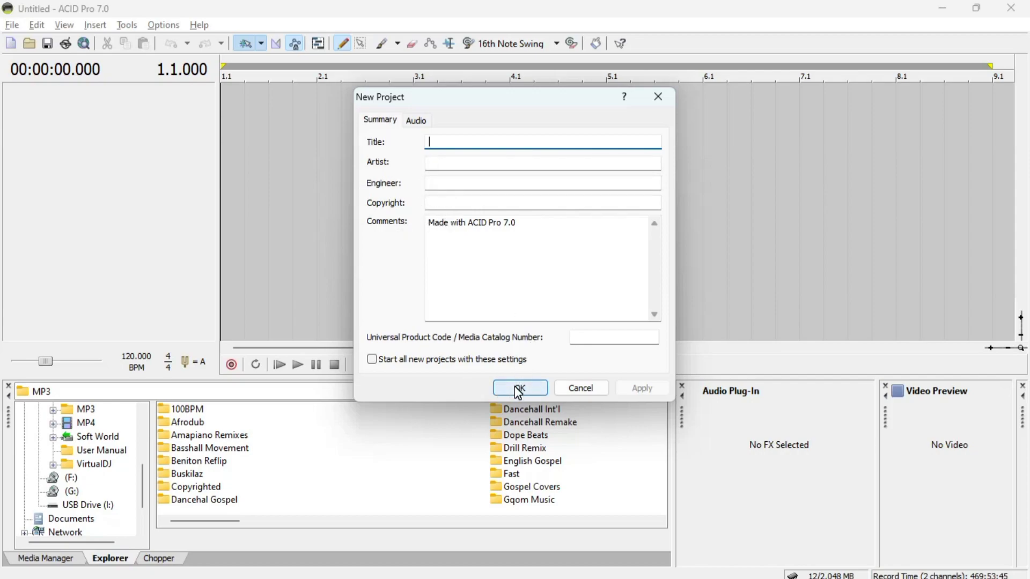
{"action": "left_click", "coordinate": [656, 99]}
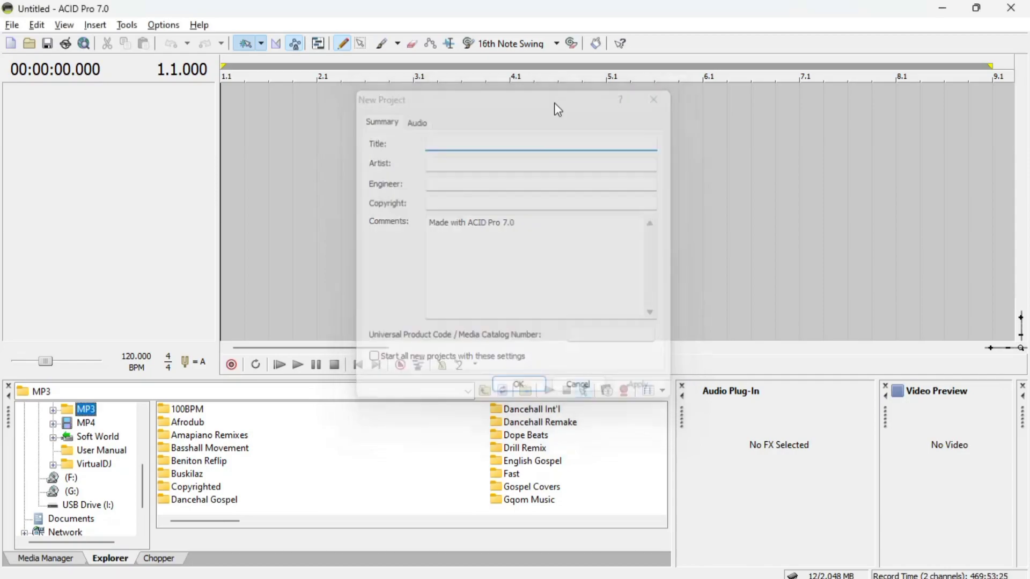
Open the existing project backup 00002574.autosave from the ACID Pro 7.0 Projects folder.
{"action": "left_click", "coordinate": [13, 25]}
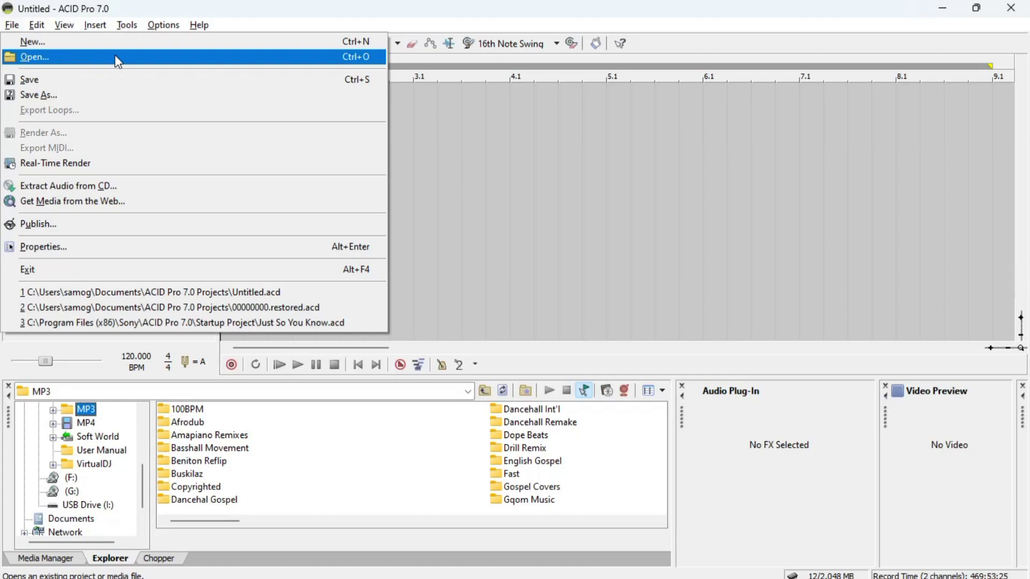
{"action": "left_click", "coordinate": [200, 57]}
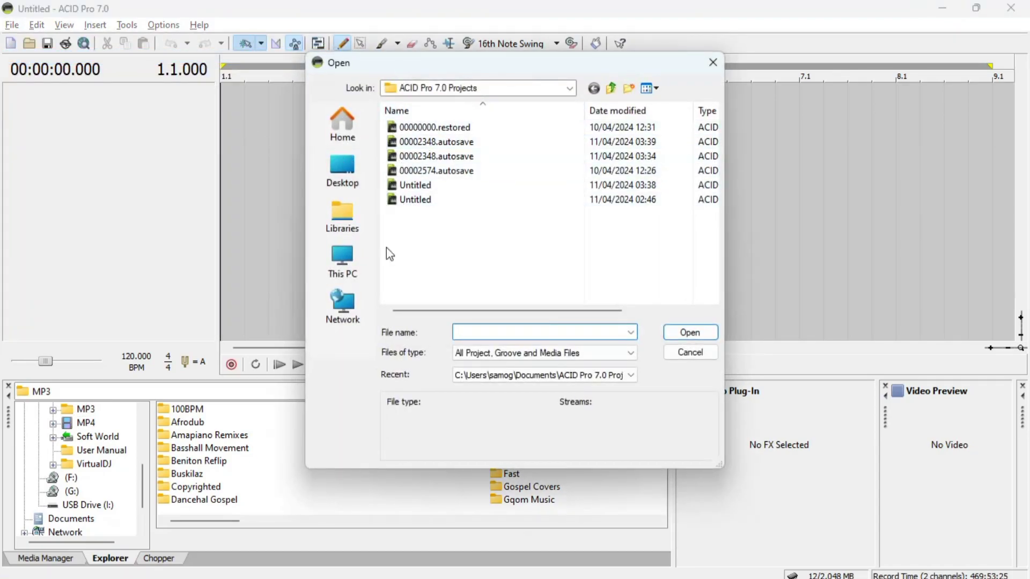
{"action": "left_click", "coordinate": [427, 173]}
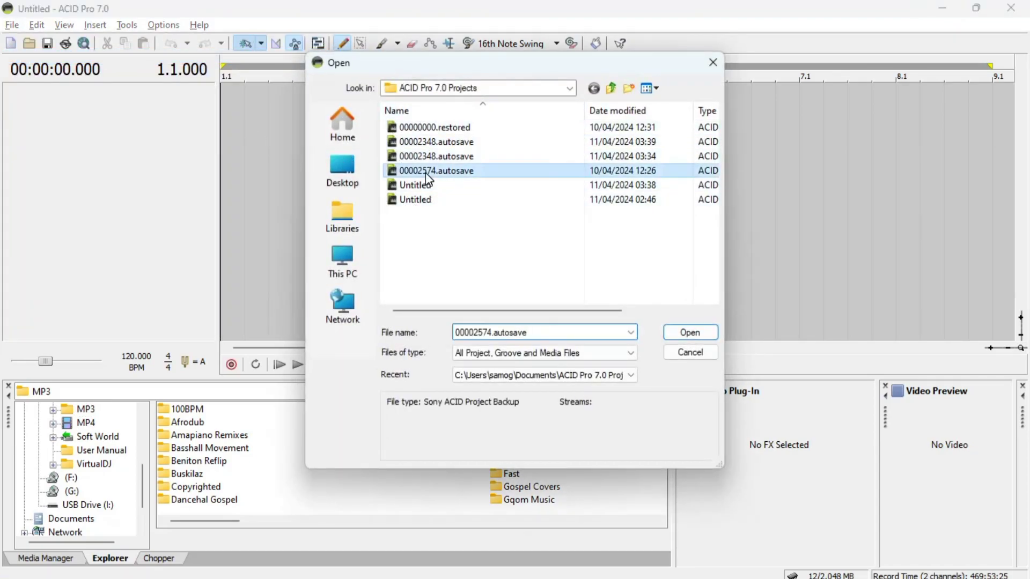
{"action": "left_click", "coordinate": [690, 334]}
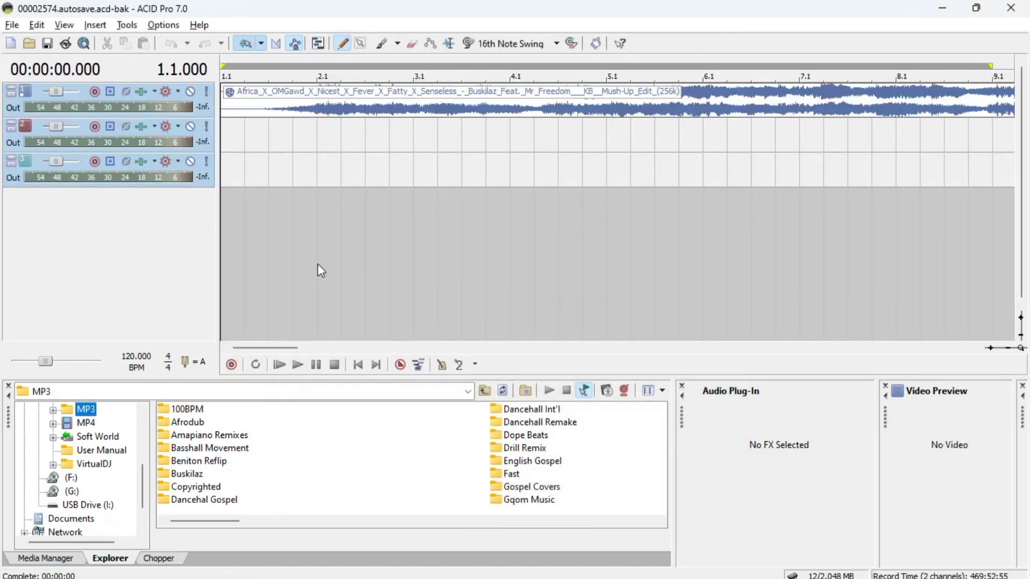
Create a new blank project, leaving its audio settings and comments at their defaults.
{"action": "left_click", "coordinate": [12, 24]}
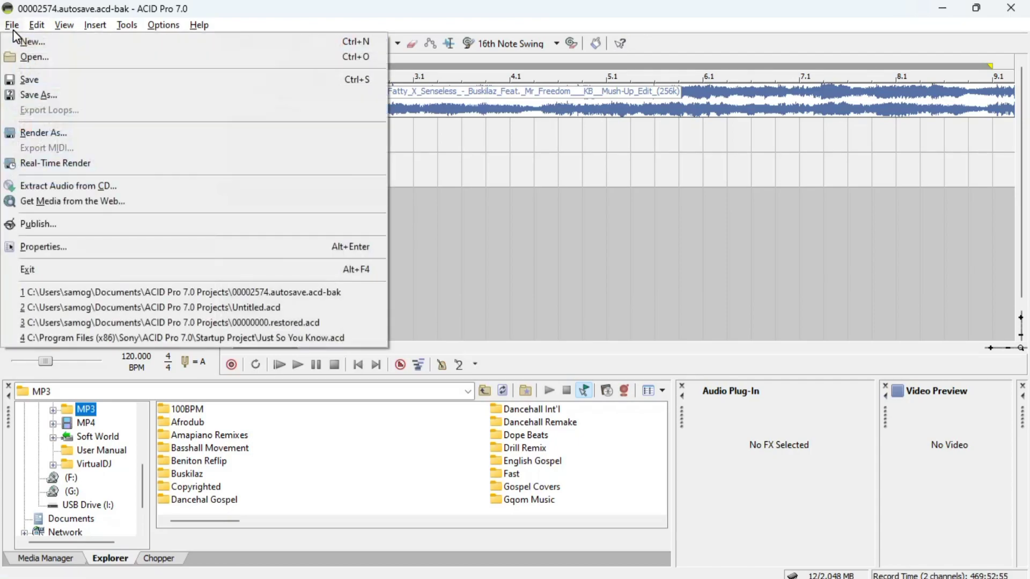
{"action": "left_click", "coordinate": [22, 42]}
{"action": "type", "text": "hfghfg"}
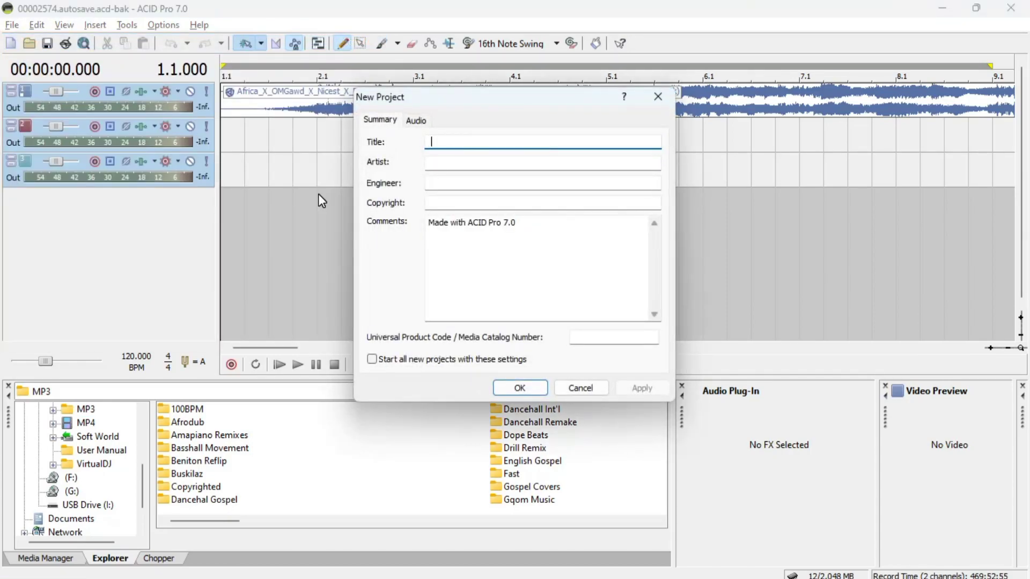
{"action": "left_click", "coordinate": [517, 387]}
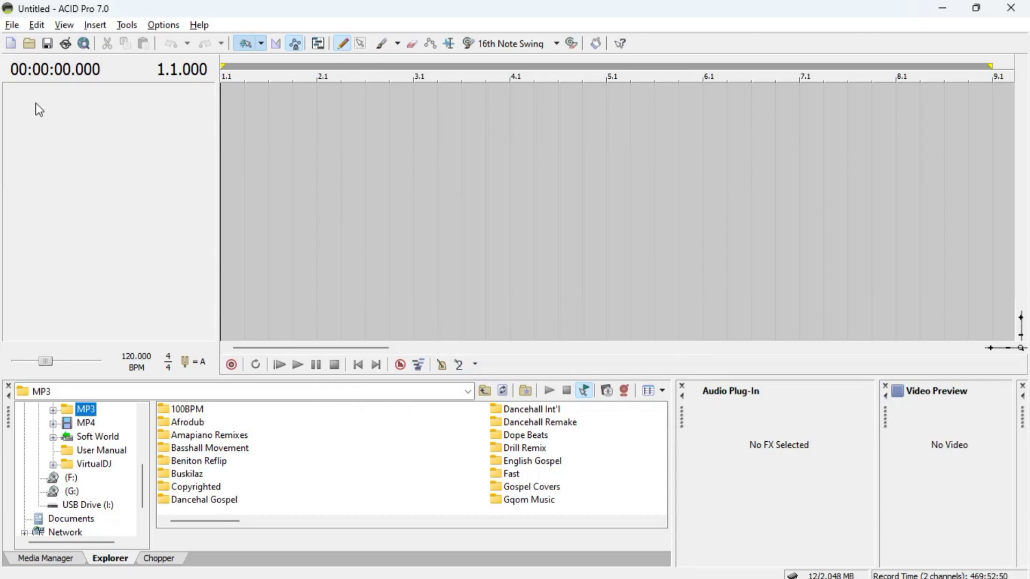
Examine the Save As options, including the Desktop location and the project file types, and close the dialog without saving.
{"action": "left_click", "coordinate": [13, 26]}
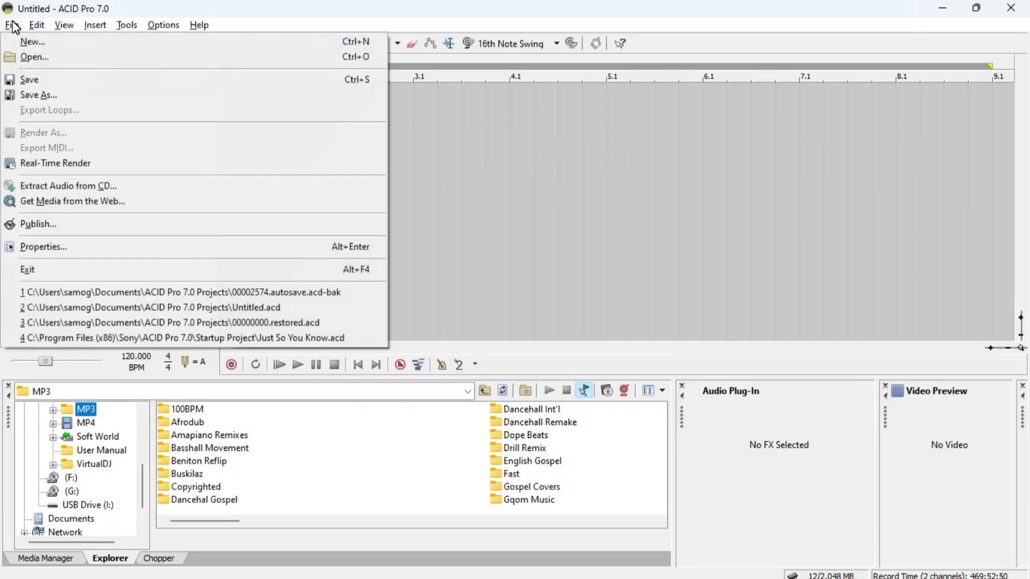
{"action": "left_click", "coordinate": [36, 94]}
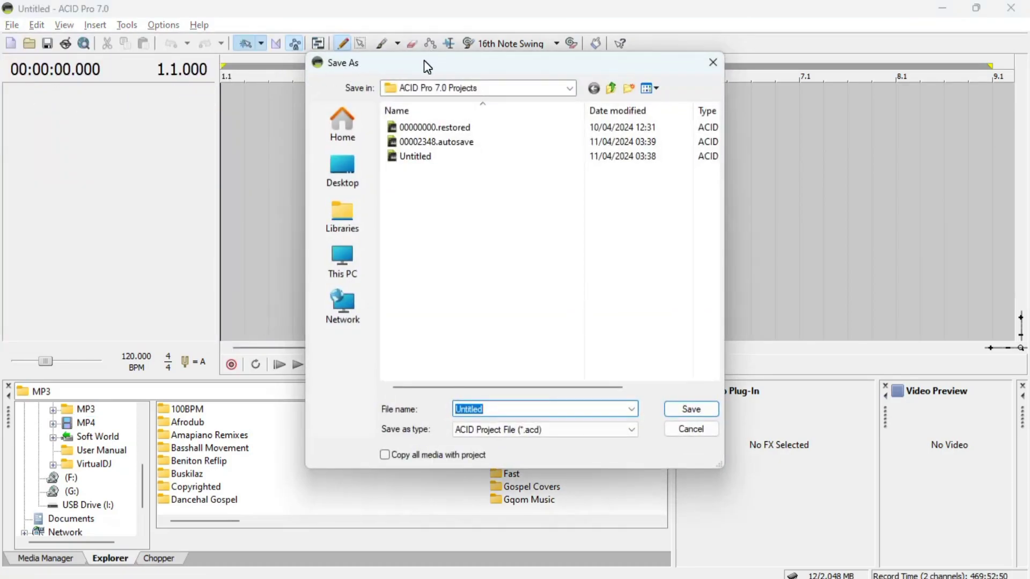
{"action": "left_click_drag", "start_coordinate": [425, 63], "coordinate": [333, 64]}
{"action": "left_click", "coordinate": [243, 212]}
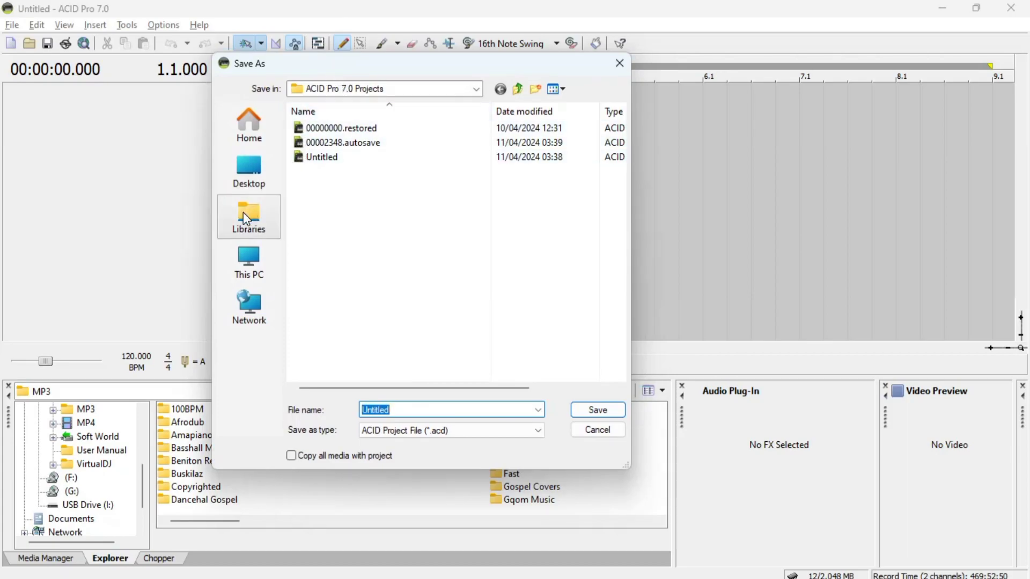
{"action": "left_click", "coordinate": [256, 172]}
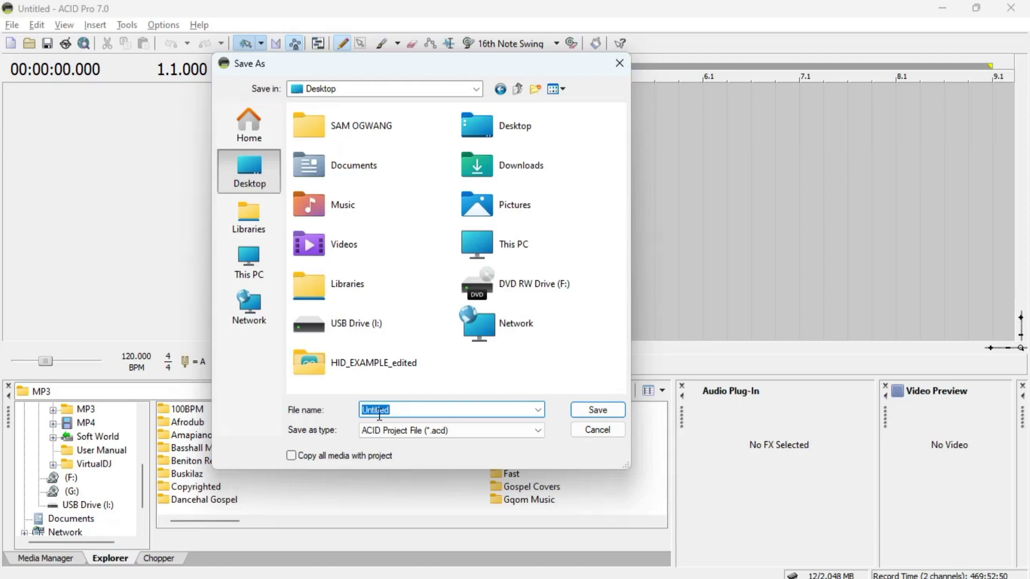
{"action": "left_click", "coordinate": [422, 433]}
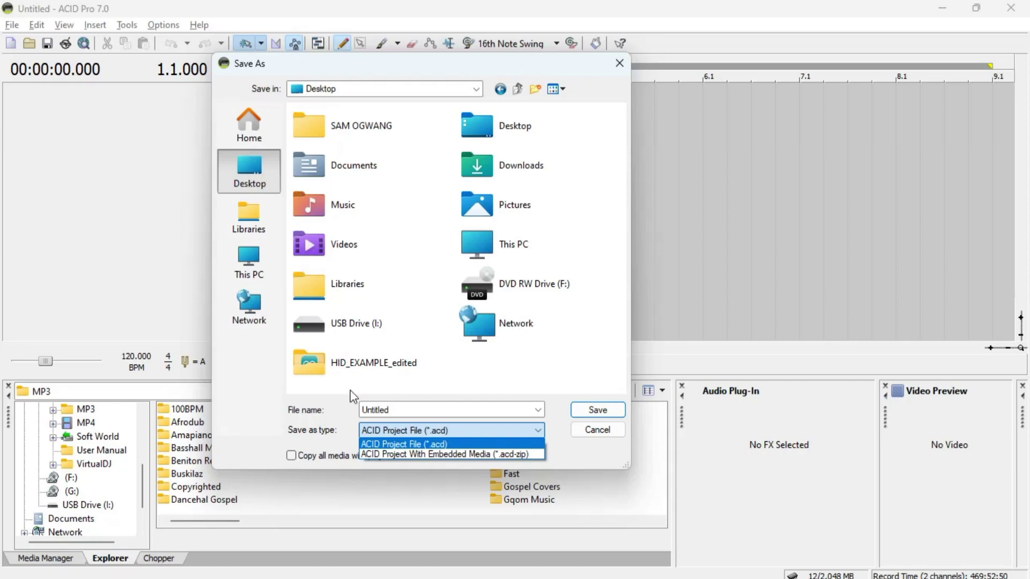
{"action": "left_click", "coordinate": [386, 411]}
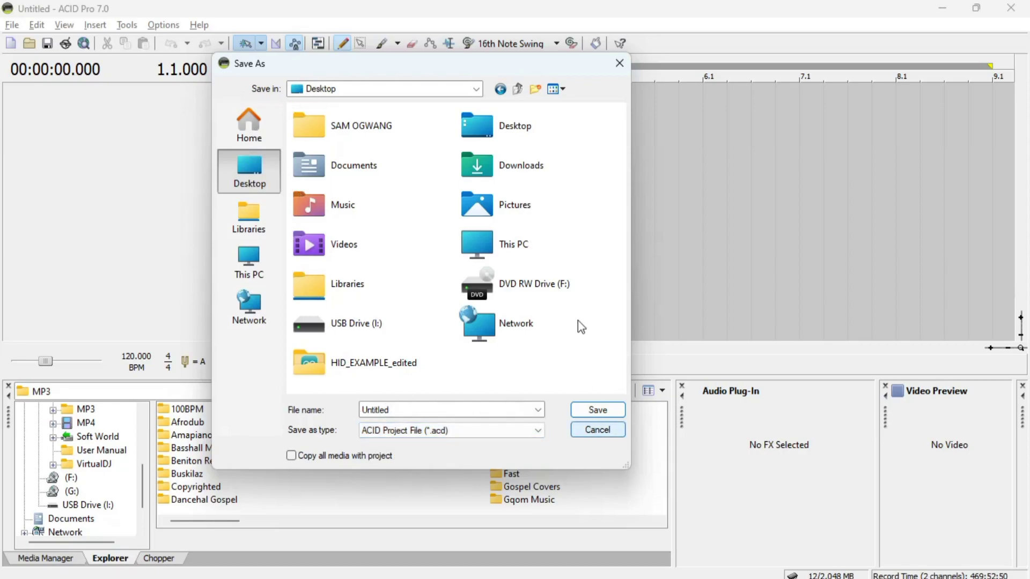
{"action": "left_click", "coordinate": [619, 73]}
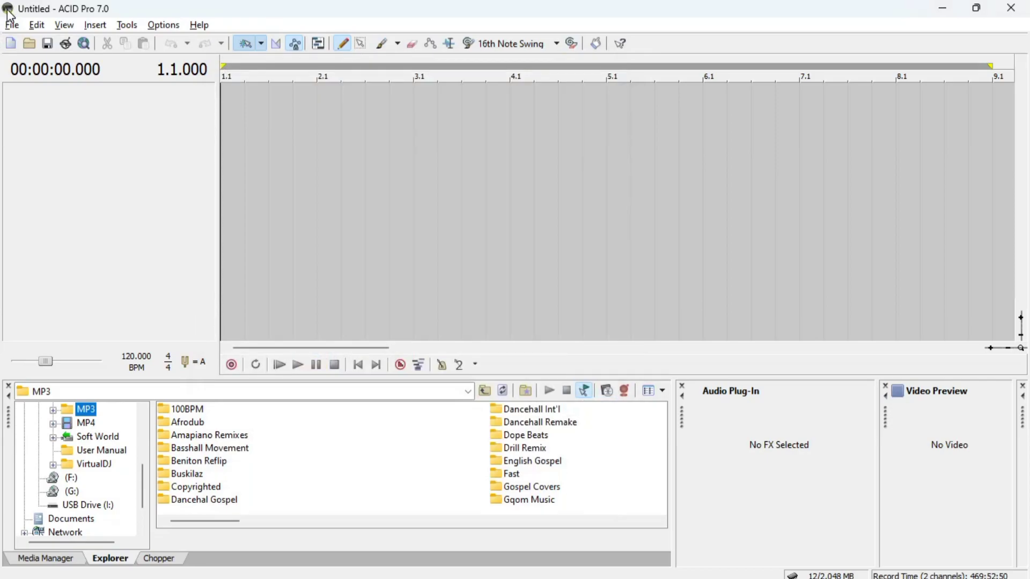
{"action": "left_click", "coordinate": [12, 24]}
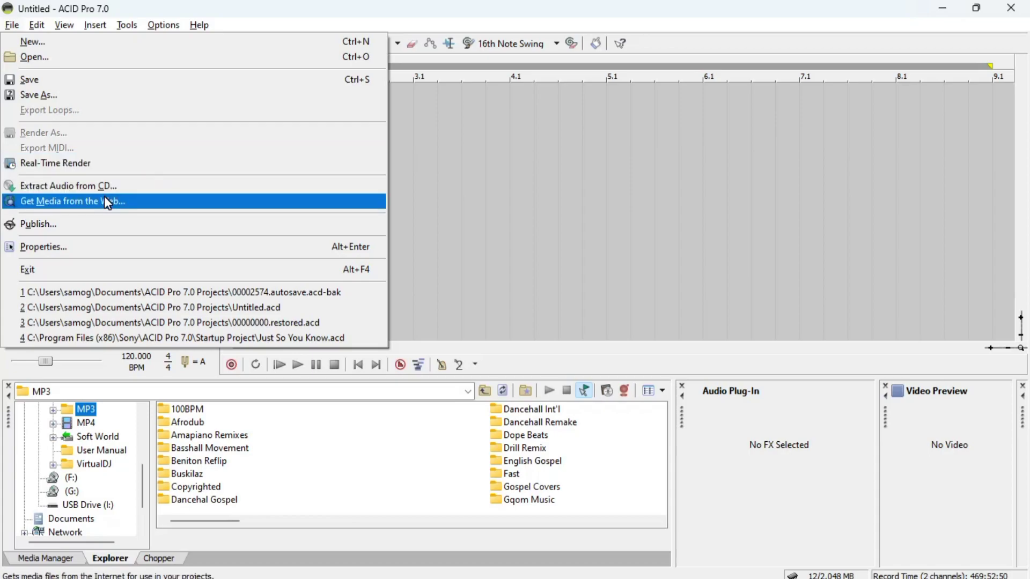
{"action": "mouse_move", "coordinate": [40, 28]}
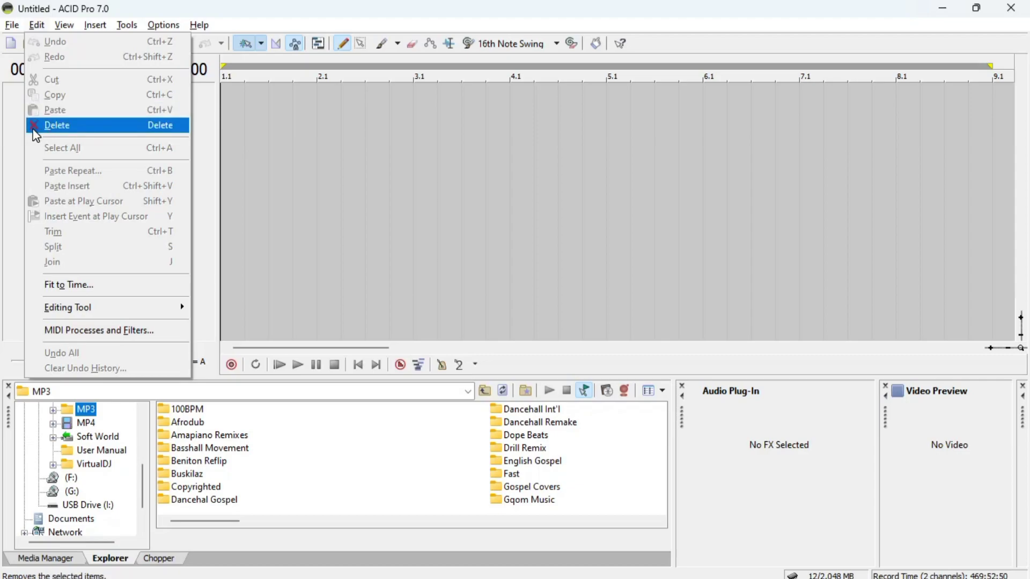
{"action": "left_click", "coordinate": [22, 142]}
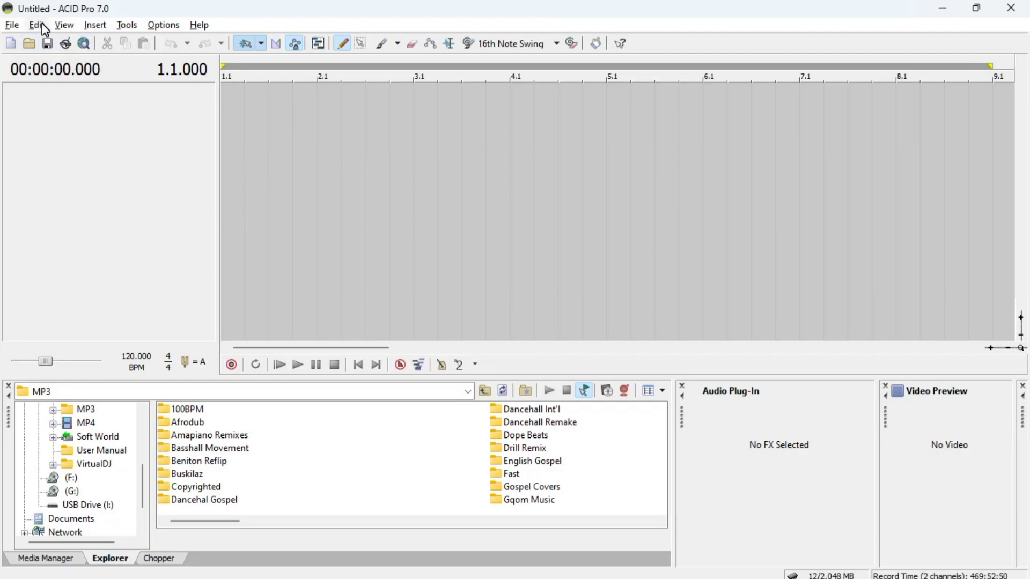
{"action": "left_click", "coordinate": [63, 27]}
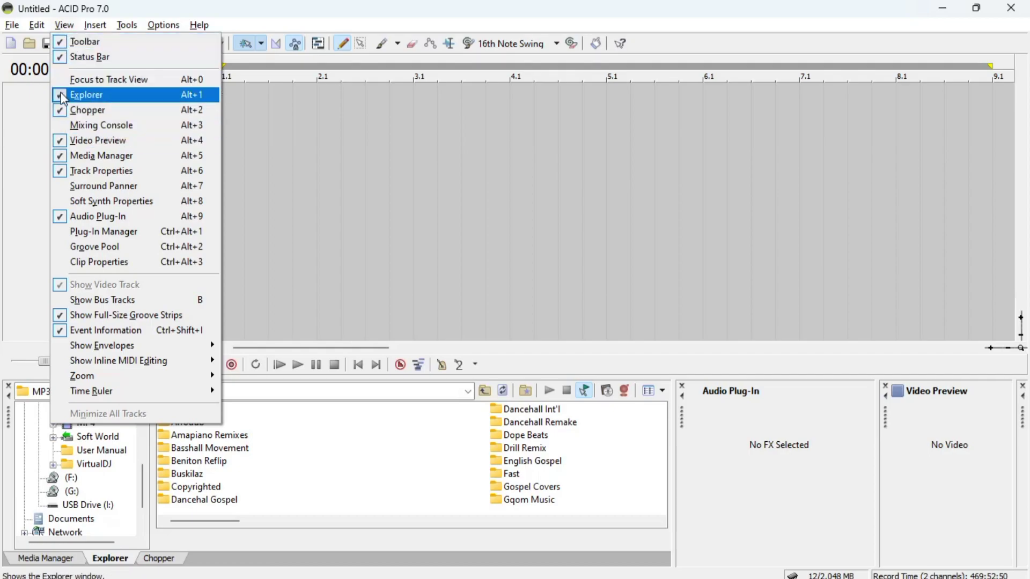
{"action": "left_click", "coordinate": [294, 454]}
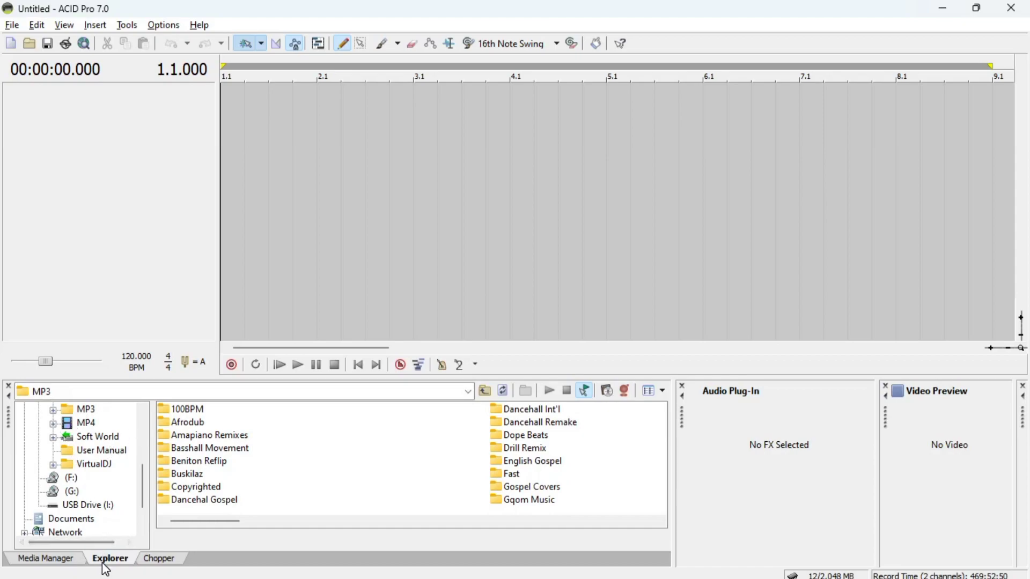
View the Chopper and Media Manager windows in the docking area and return to the Explorer.
{"action": "left_click", "coordinate": [150, 561]}
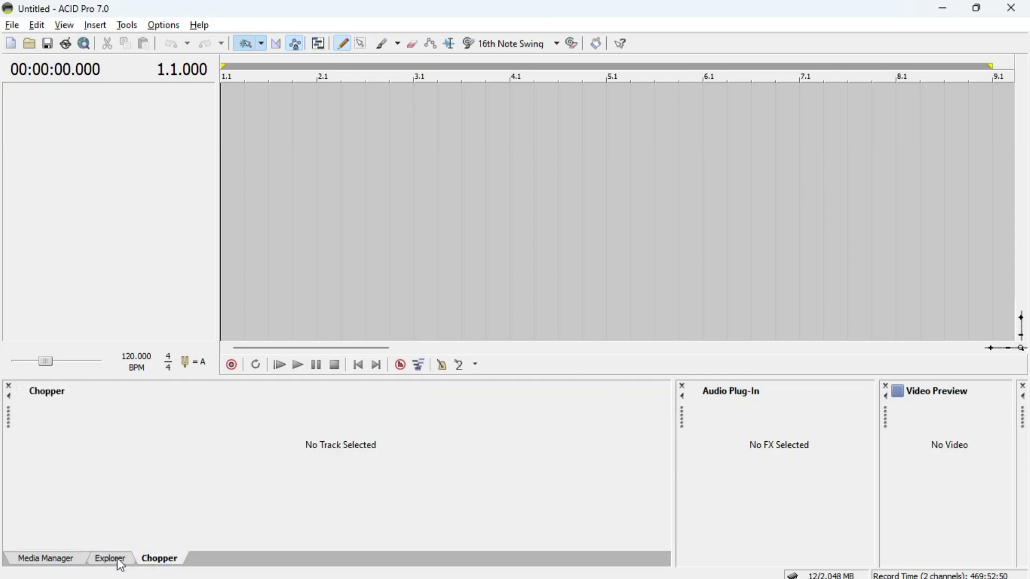
{"action": "left_click", "coordinate": [47, 561]}
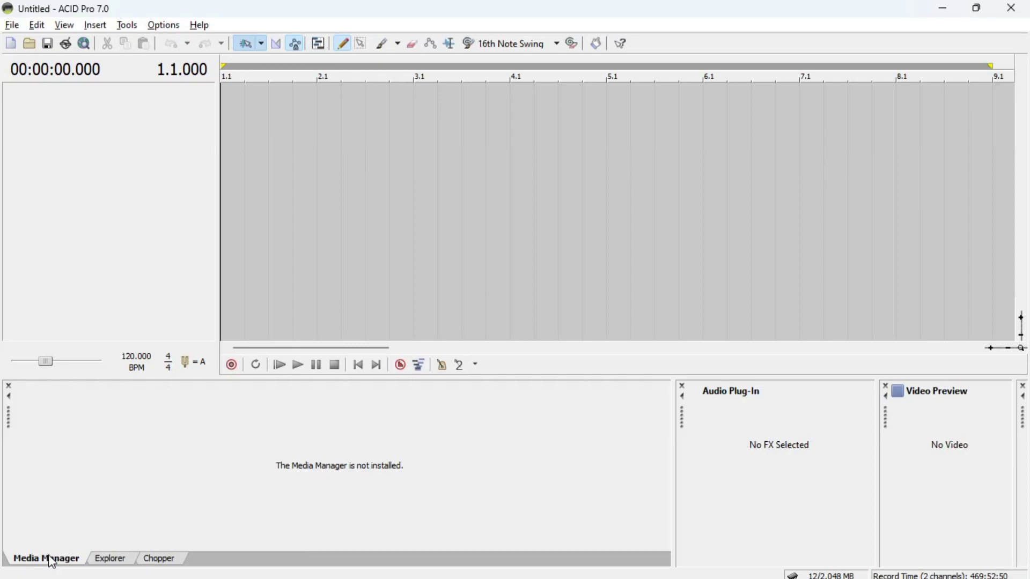
{"action": "left_click", "coordinate": [99, 561]}
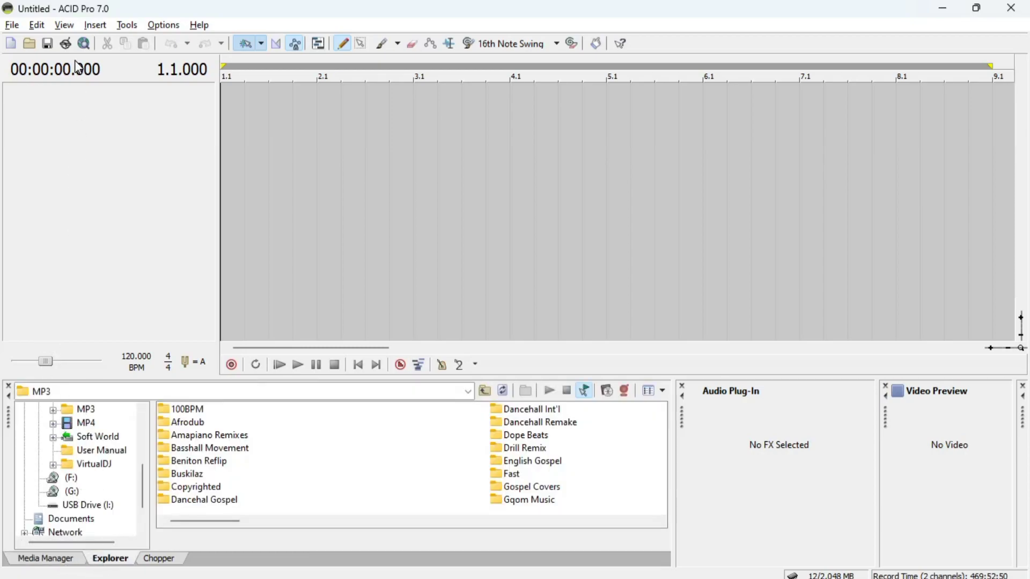
Hide the Explorer window from the docking area and show it again.
{"action": "left_click", "coordinate": [63, 25]}
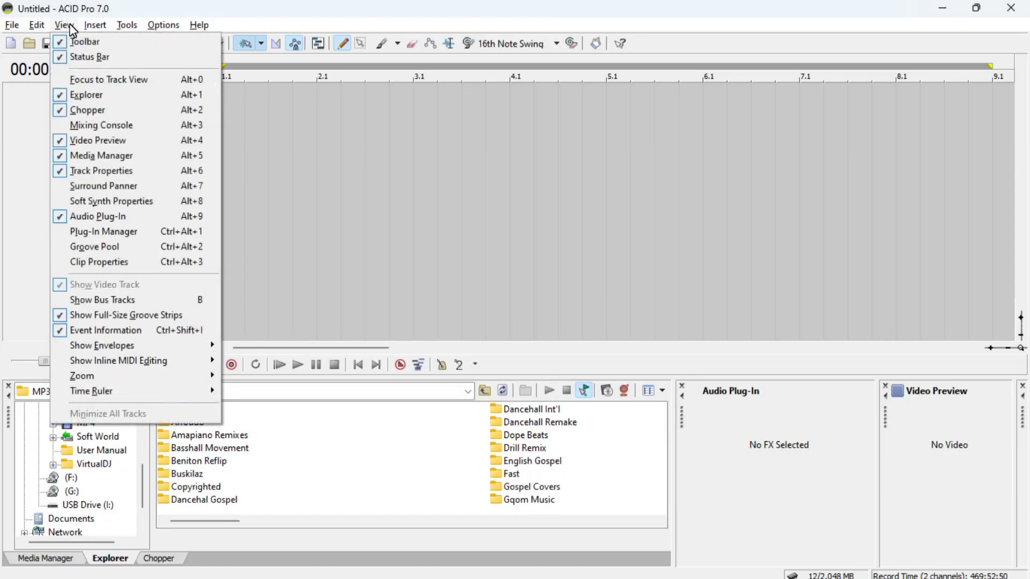
{"action": "left_click", "coordinate": [68, 99]}
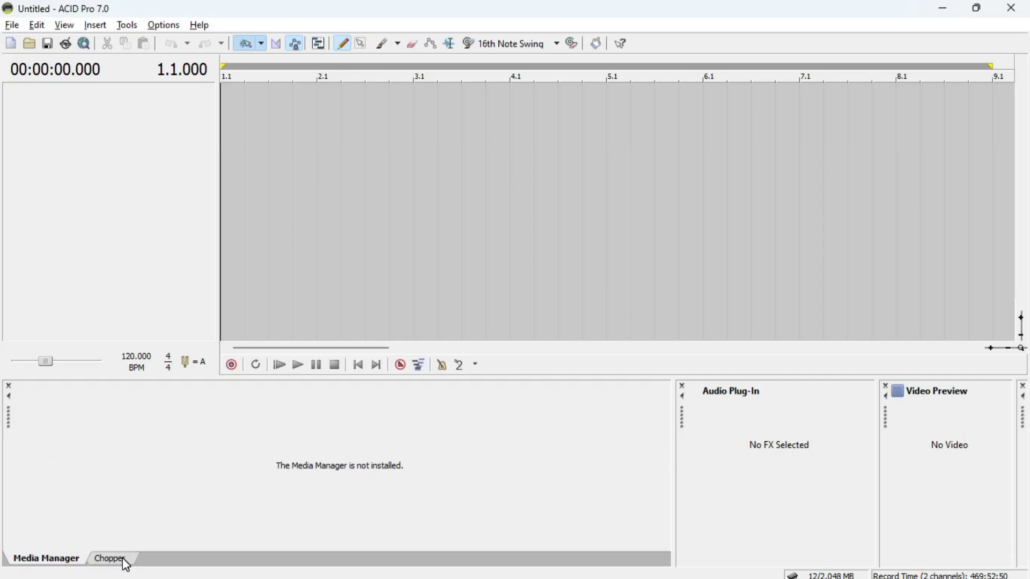
{"action": "left_click", "coordinate": [57, 29]}
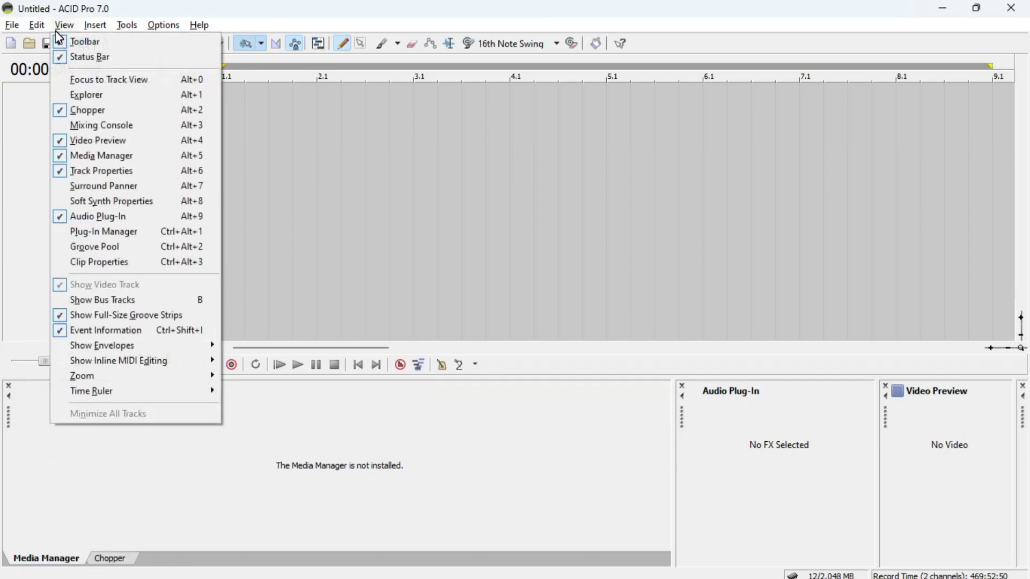
{"action": "left_click", "coordinate": [80, 96]}
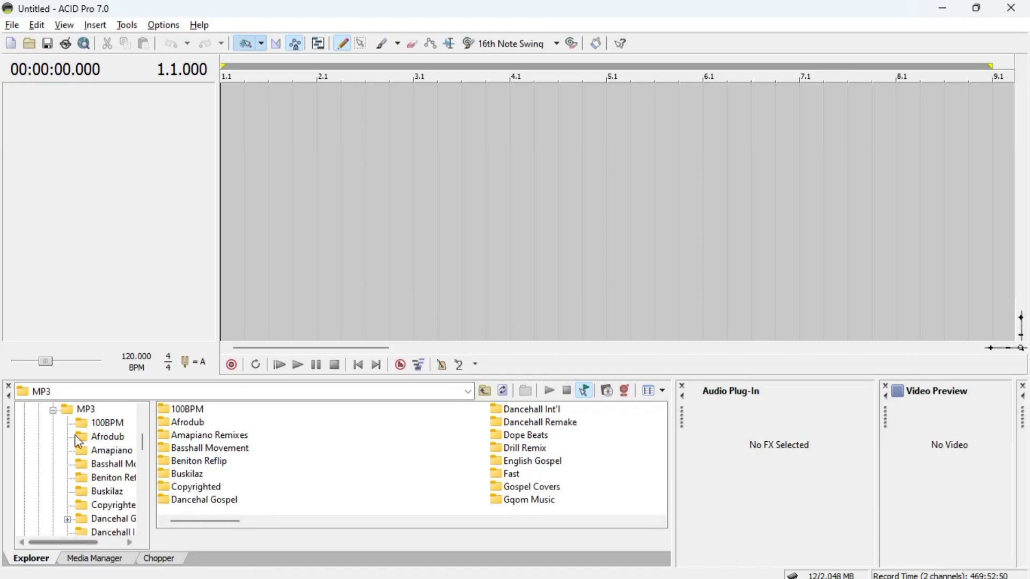
Show the Plug-In Manager window in the docking area and close it again.
{"action": "left_click", "coordinate": [65, 26]}
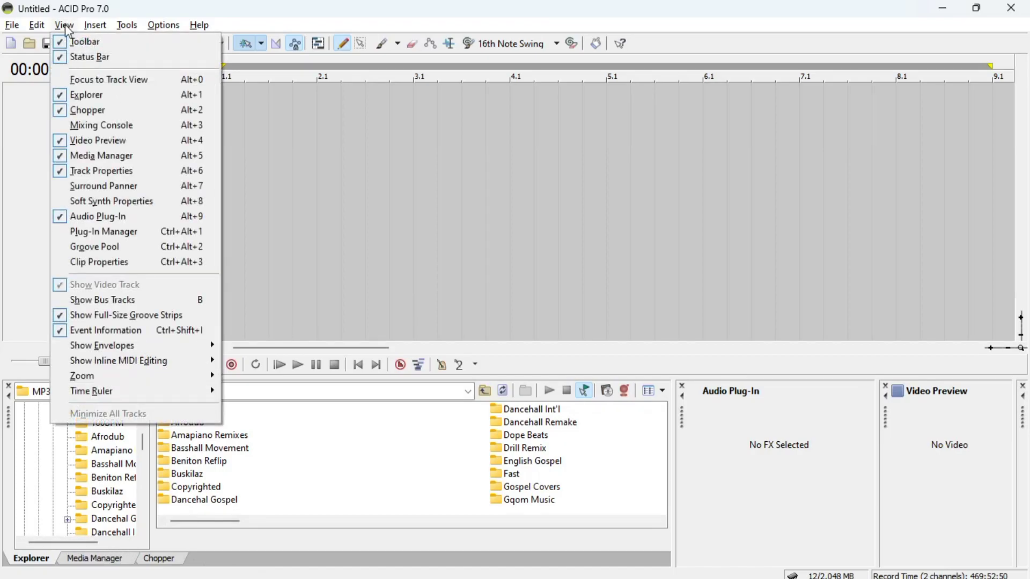
{"action": "left_click", "coordinate": [61, 232]}
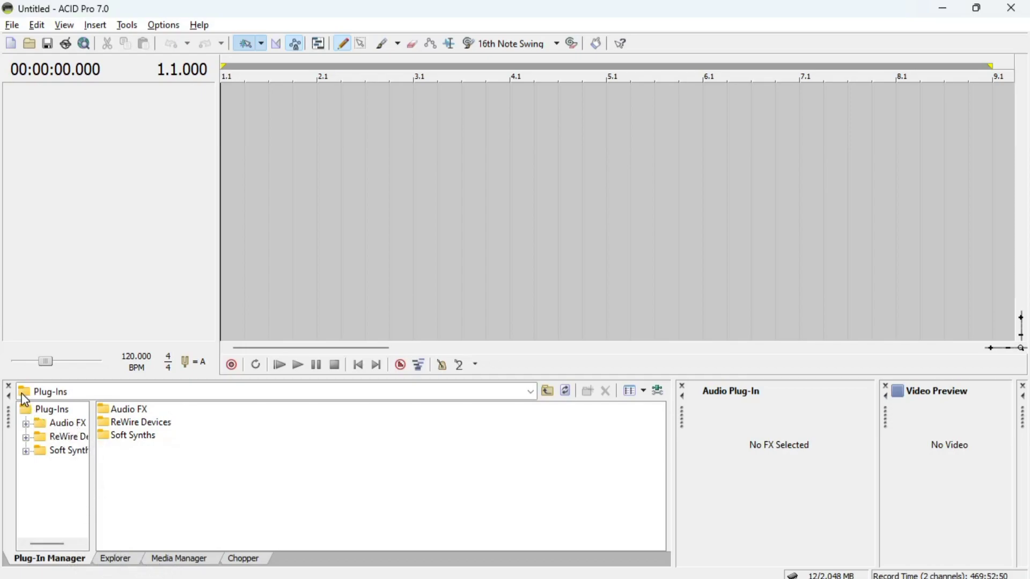
{"action": "left_click", "coordinate": [9, 385]}
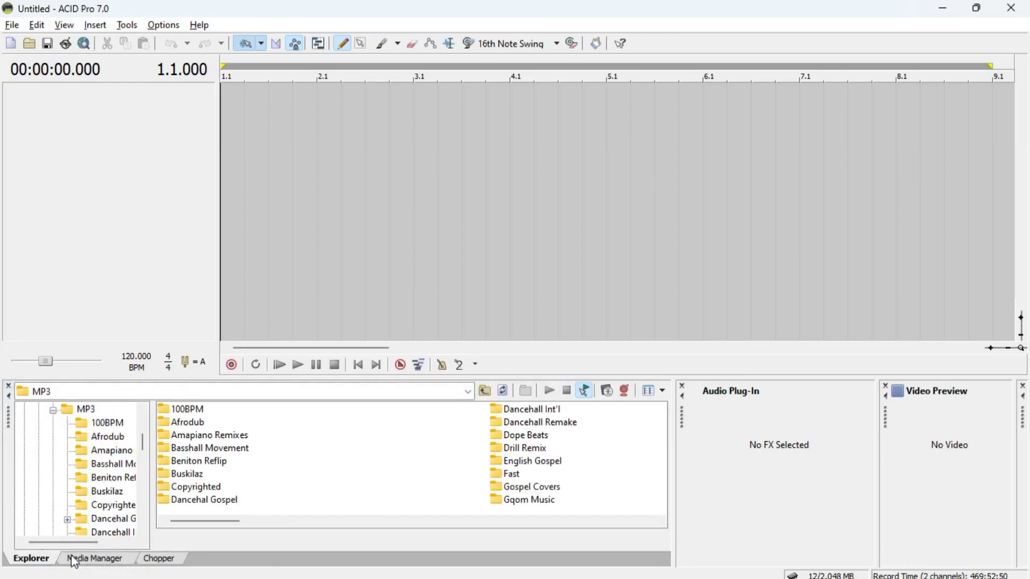
Display the Plug-In Manager and maximize it across the docking area.
{"action": "left_click", "coordinate": [67, 25]}
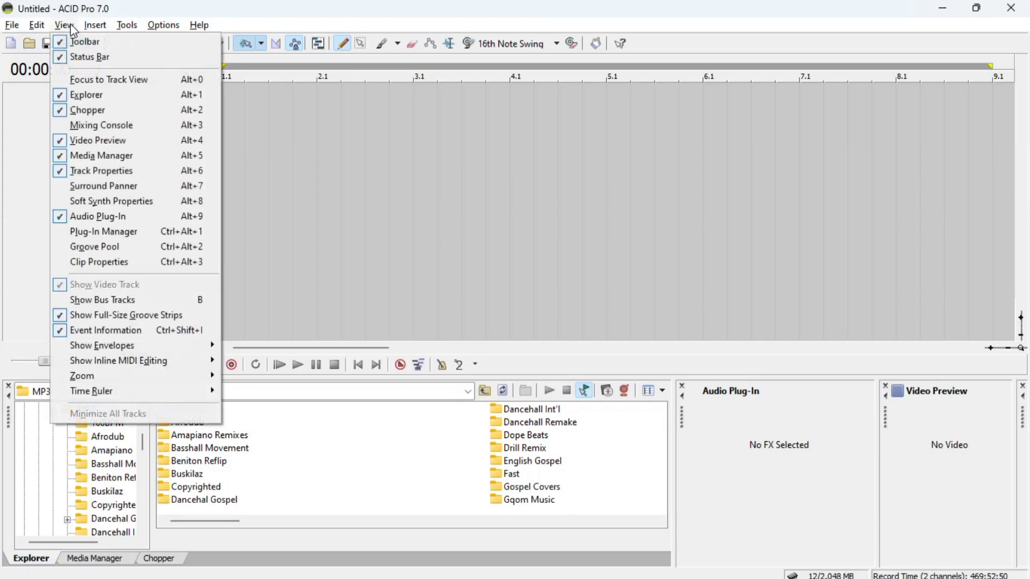
{"action": "left_click", "coordinate": [60, 232]}
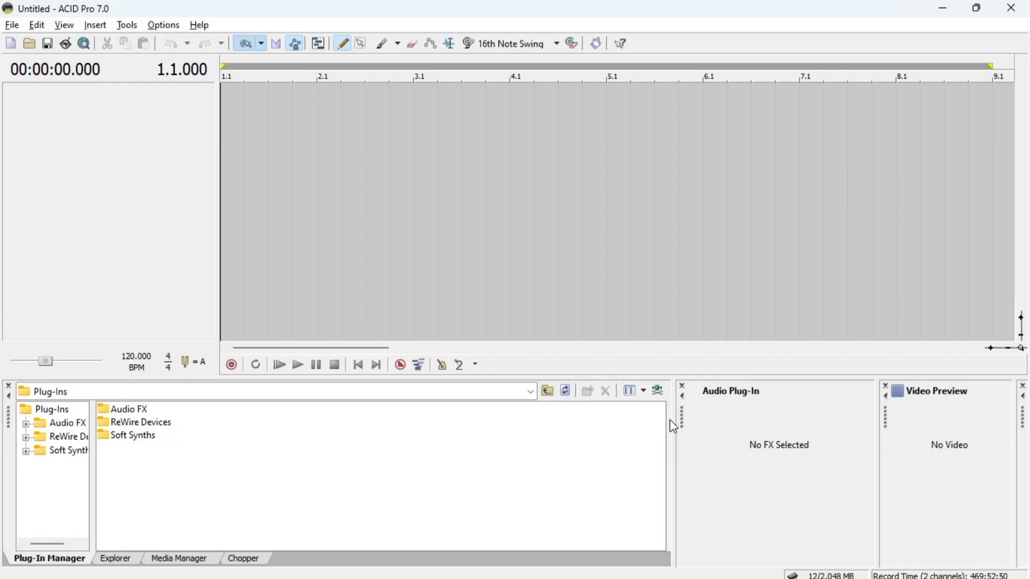
{"action": "left_click", "coordinate": [9, 397]}
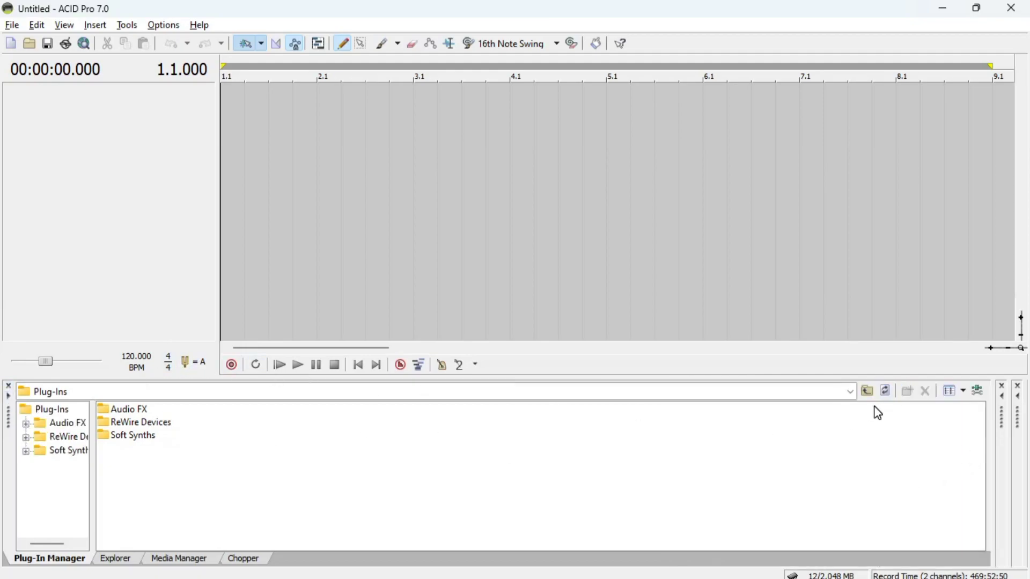
Restore the maximized Plug-In Manager window and narrow its pane to widen the Audio Plug-In pane.
{"action": "left_click", "coordinate": [9, 398]}
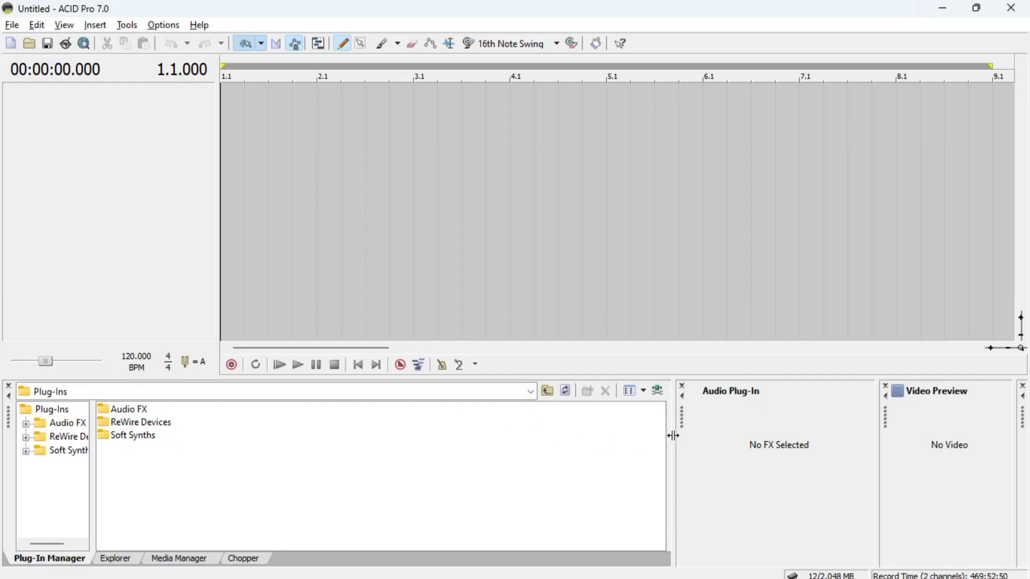
{"action": "left_click_drag", "start_coordinate": [673, 435], "coordinate": [570, 437]}
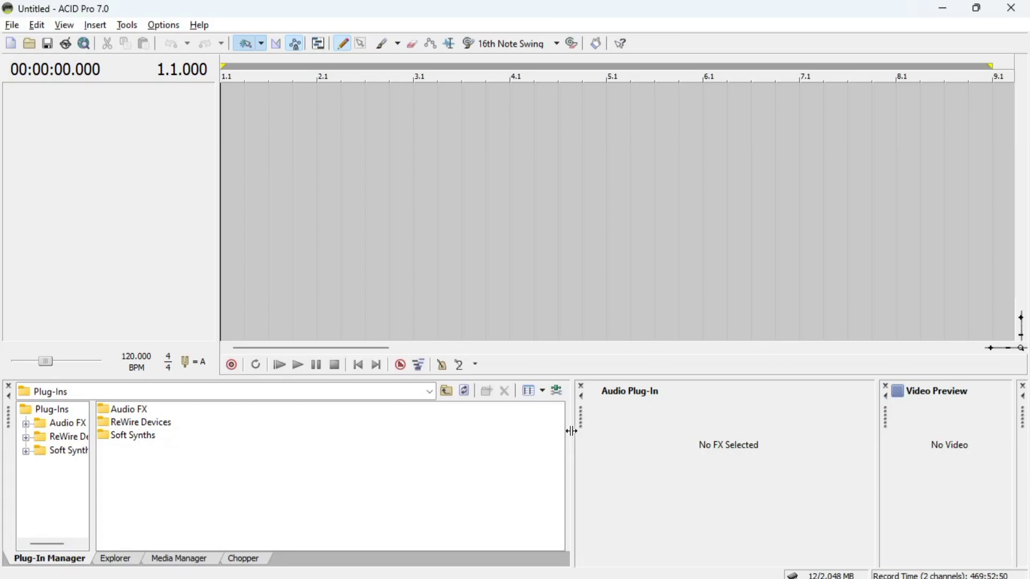
{"action": "left_click_drag", "start_coordinate": [571, 431], "coordinate": [483, 458]}
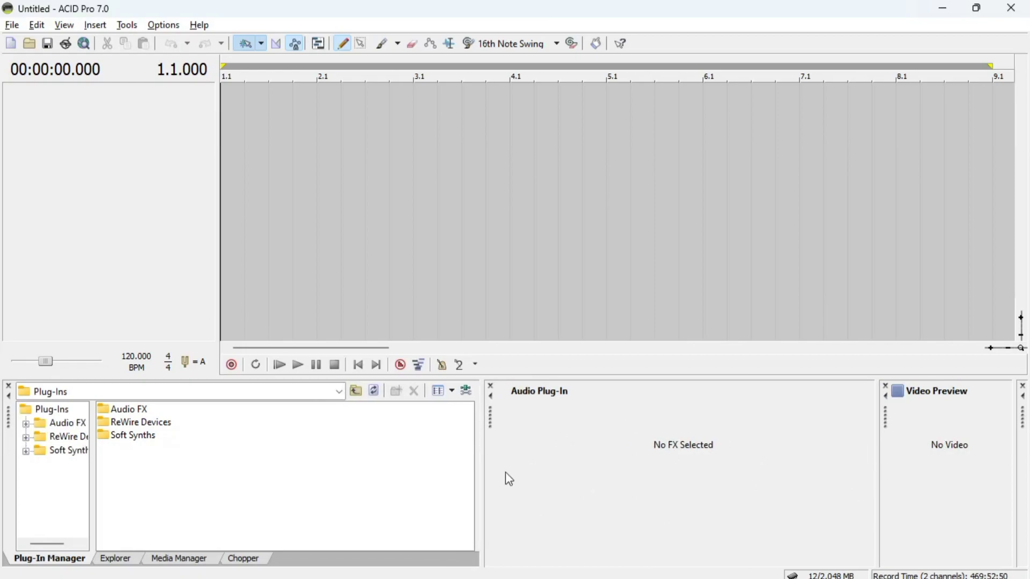
View the Explorer, Chopper and Media Manager windows in turn and return to the Explorer.
{"action": "left_click", "coordinate": [127, 559]}
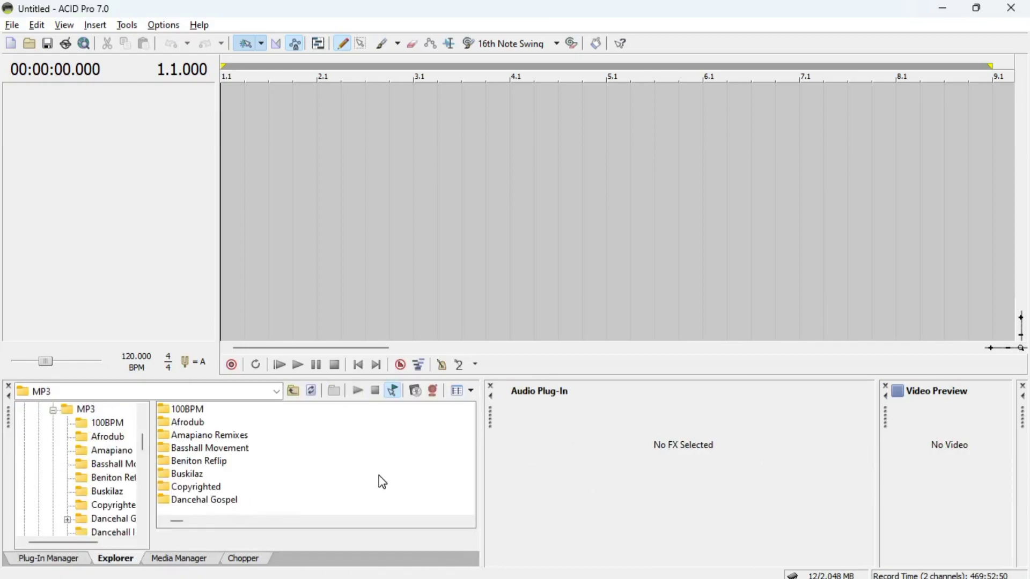
{"action": "left_click", "coordinate": [263, 559]}
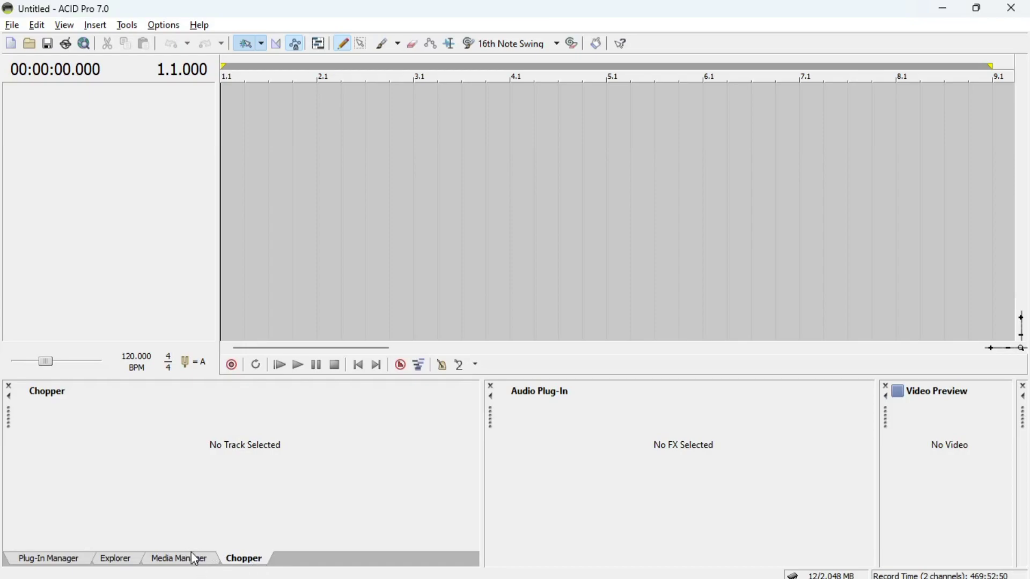
{"action": "left_click", "coordinate": [187, 559]}
{"action": "left_click", "coordinate": [133, 562]}
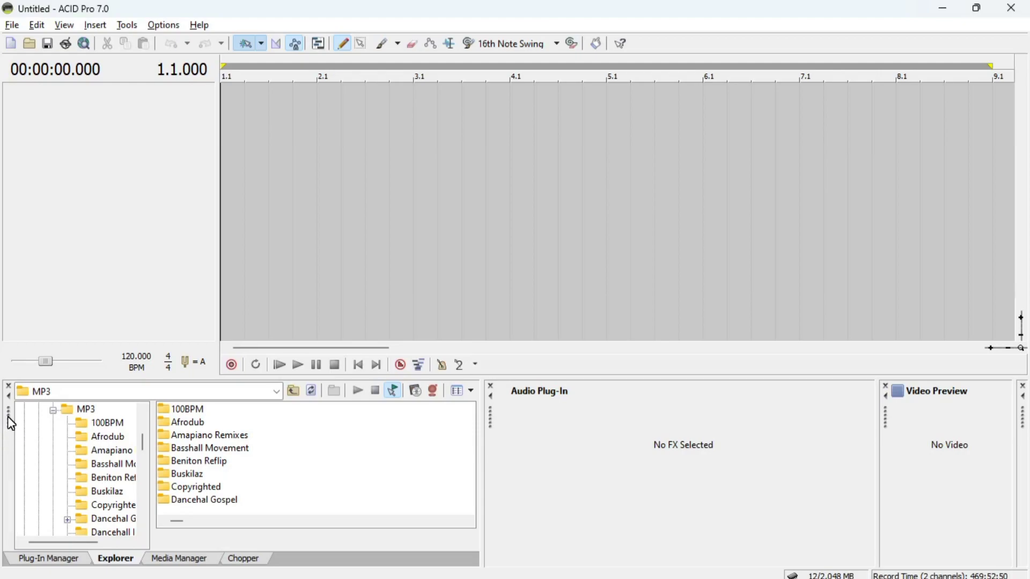
Undock the Explorer window, float it over the timeline, and dock it together with the Audio Plug-In window.
{"action": "left_click_drag", "start_coordinate": [11, 423], "coordinate": [171, 219]}
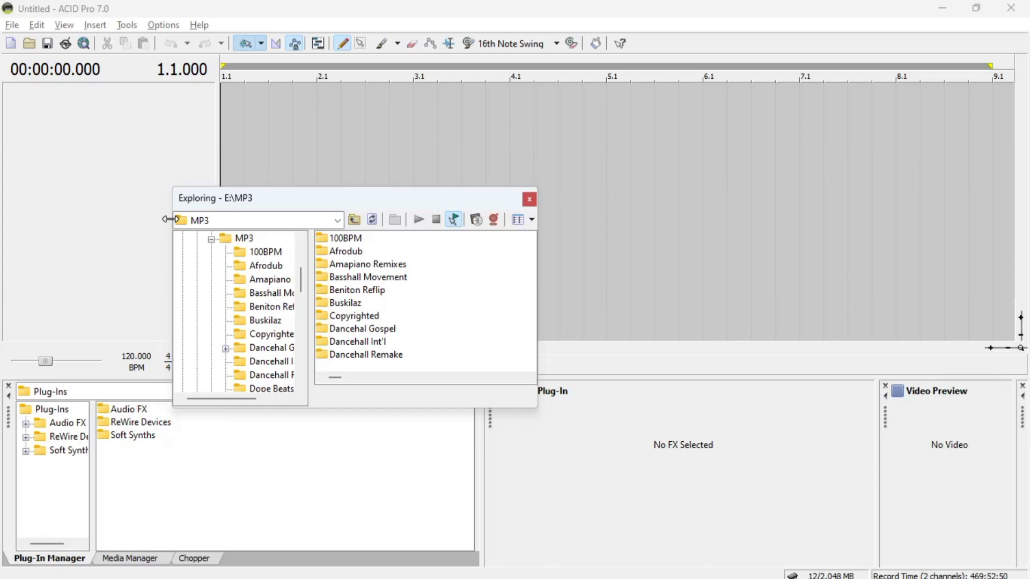
{"action": "left_click_drag", "start_coordinate": [201, 208], "coordinate": [372, 172]}
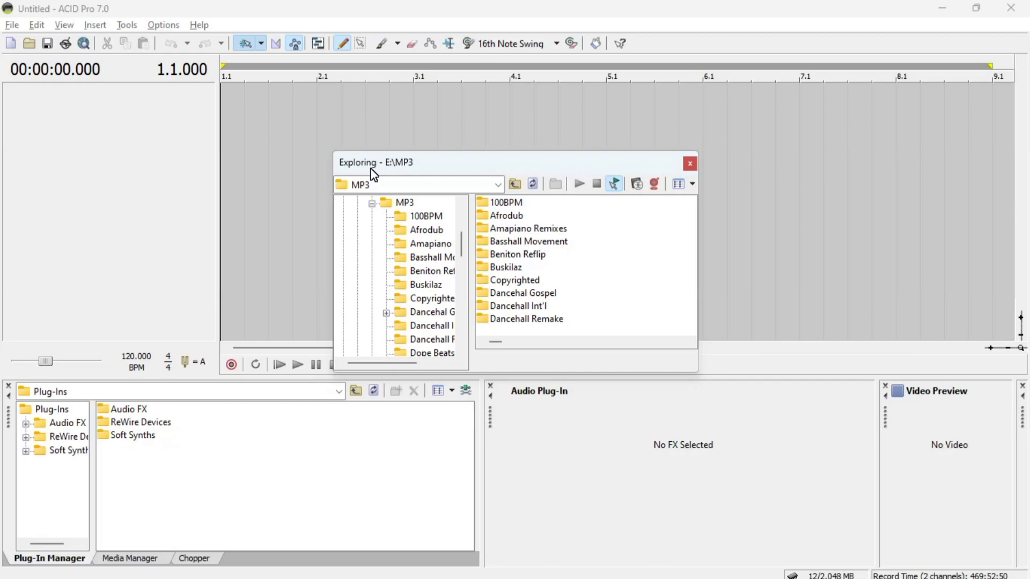
{"action": "left_click_drag", "start_coordinate": [371, 172], "coordinate": [546, 392]}
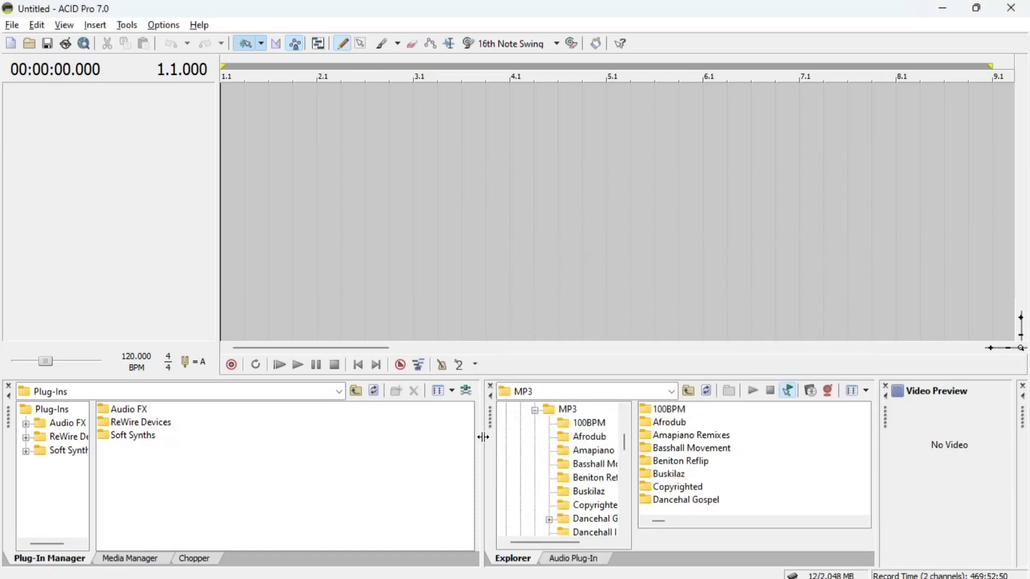
Narrow the Plug-In Manager pane and dock the Explorer window back into that pane.
{"action": "left_click_drag", "start_coordinate": [484, 433], "coordinate": [402, 450]}
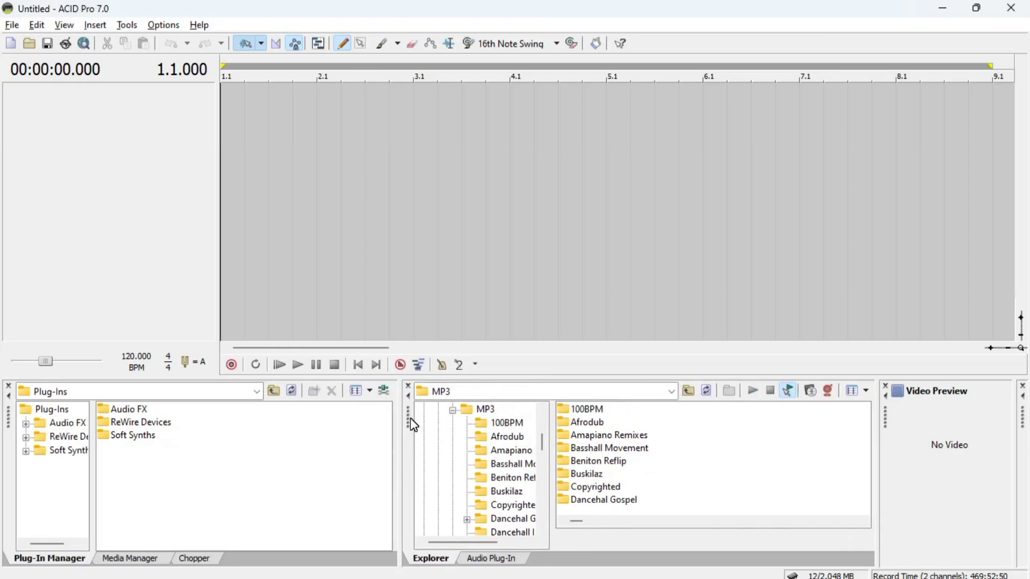
{"action": "left_click_drag", "start_coordinate": [413, 434], "coordinate": [104, 410]}
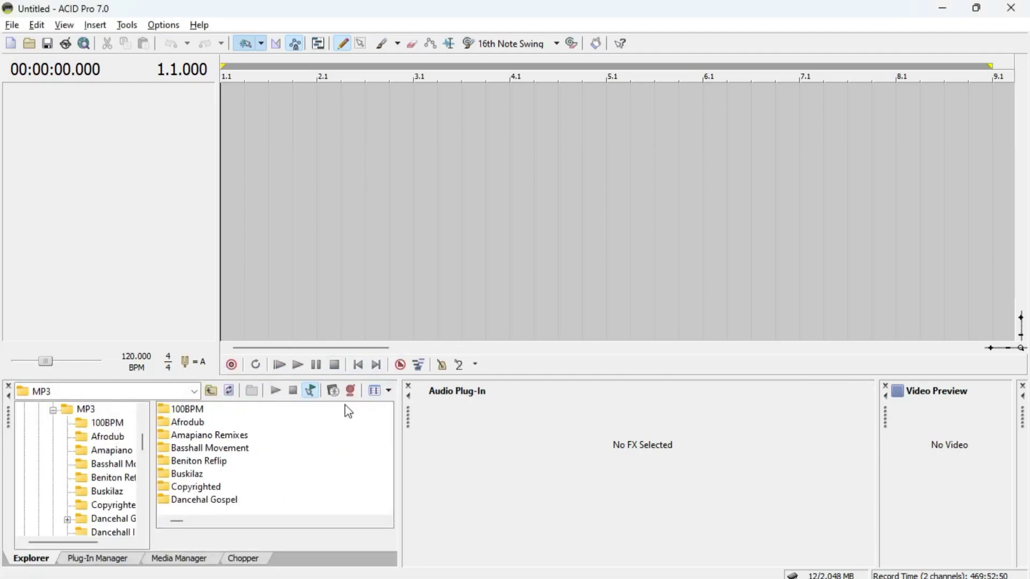
Look through the Plug-In Manager, Media Manager and Chopper windows grouped with the Explorer, and finish on the Explorer.
{"action": "left_click", "coordinate": [81, 561]}
{"action": "left_click", "coordinate": [177, 560]}
{"action": "left_click", "coordinate": [252, 559]}
{"action": "left_click", "coordinate": [158, 560]}
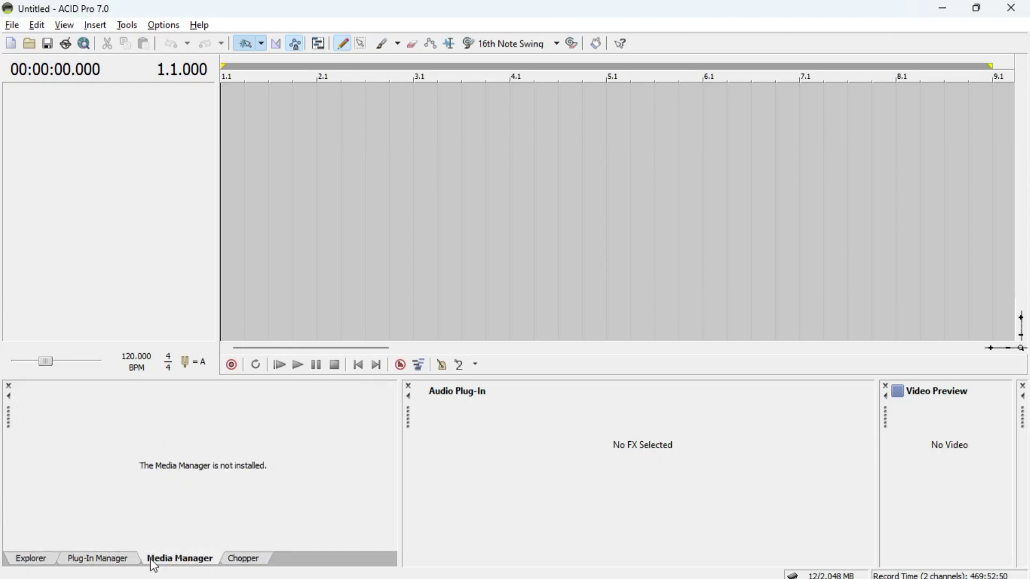
{"action": "left_click", "coordinate": [126, 564]}
{"action": "left_click", "coordinate": [46, 567]}
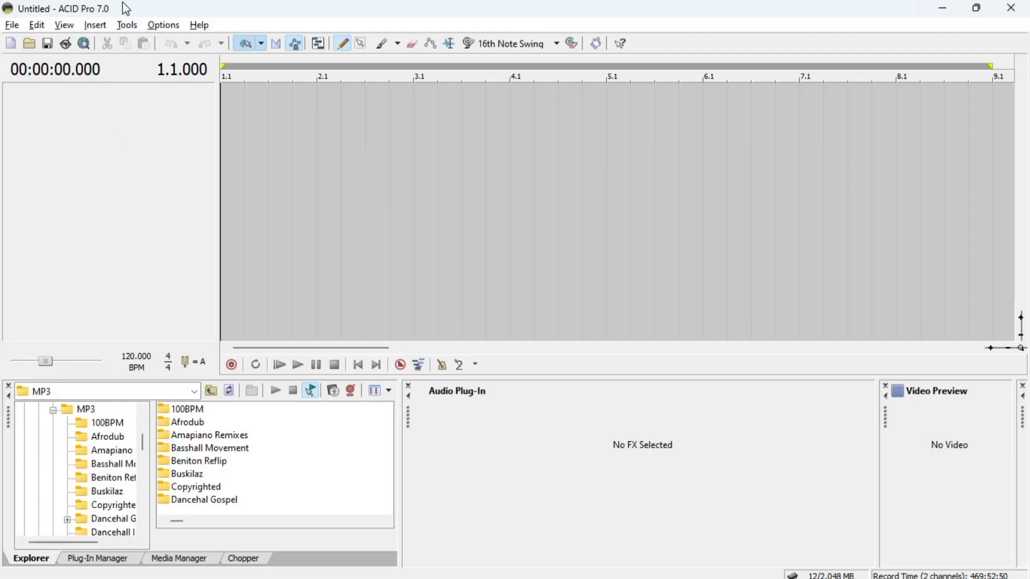
Review the available view, insert and tool commands and the Snapping options.
{"action": "left_click", "coordinate": [64, 25]}
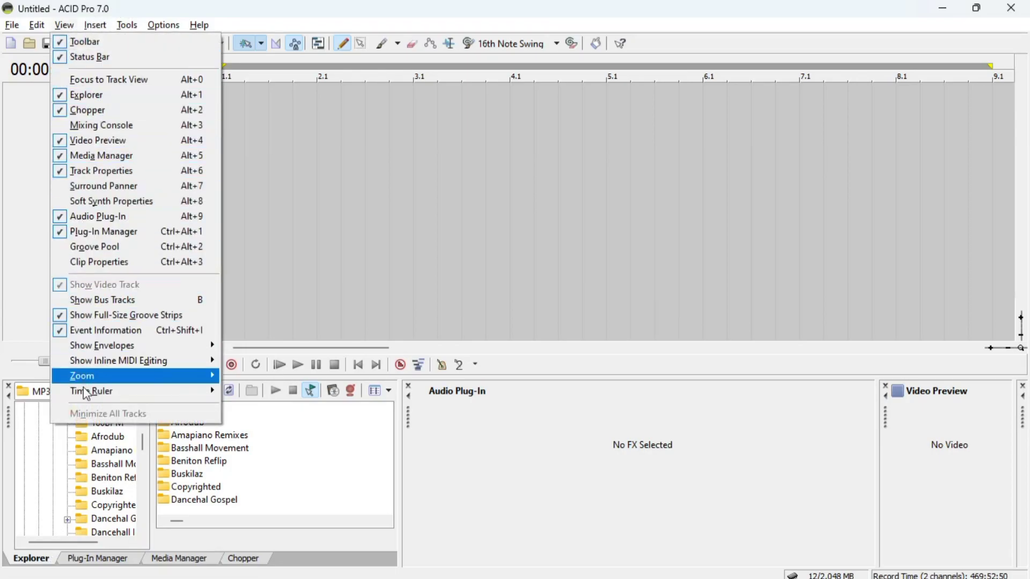
{"action": "left_click", "coordinate": [201, 7]}
{"action": "left_click", "coordinate": [99, 25]}
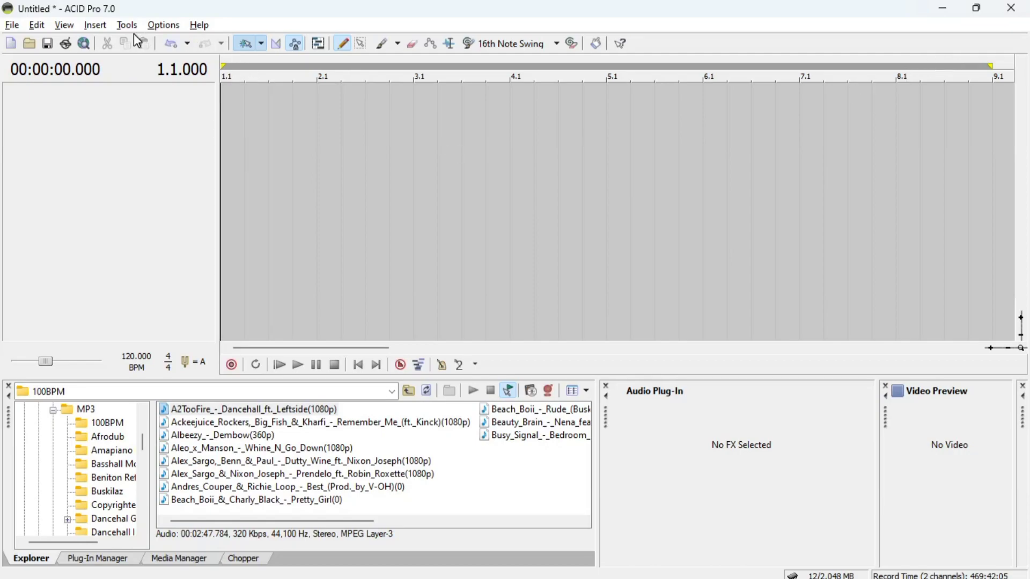
{"action": "left_click", "coordinate": [133, 29]}
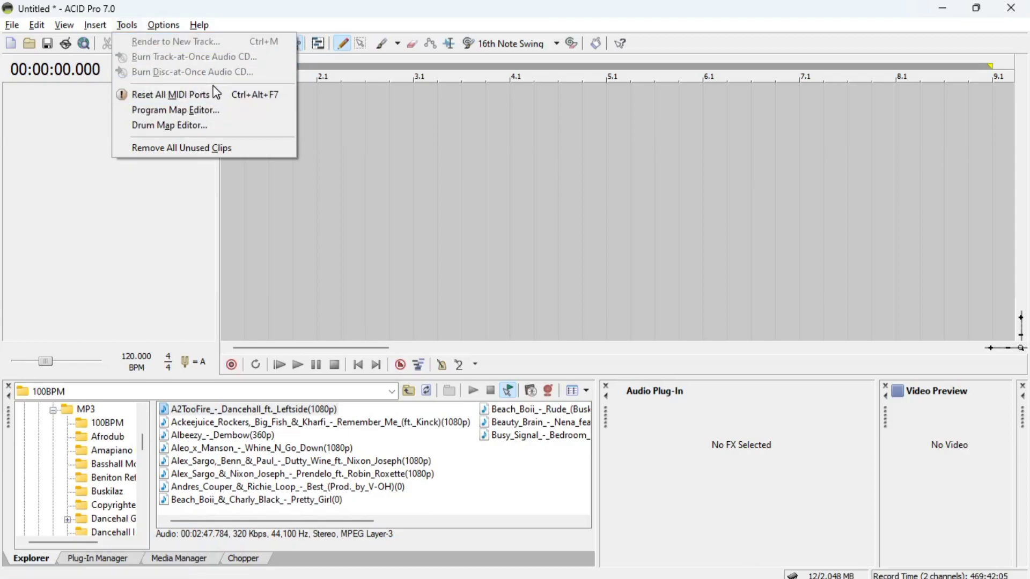
{"action": "mouse_move", "coordinate": [159, 28]}
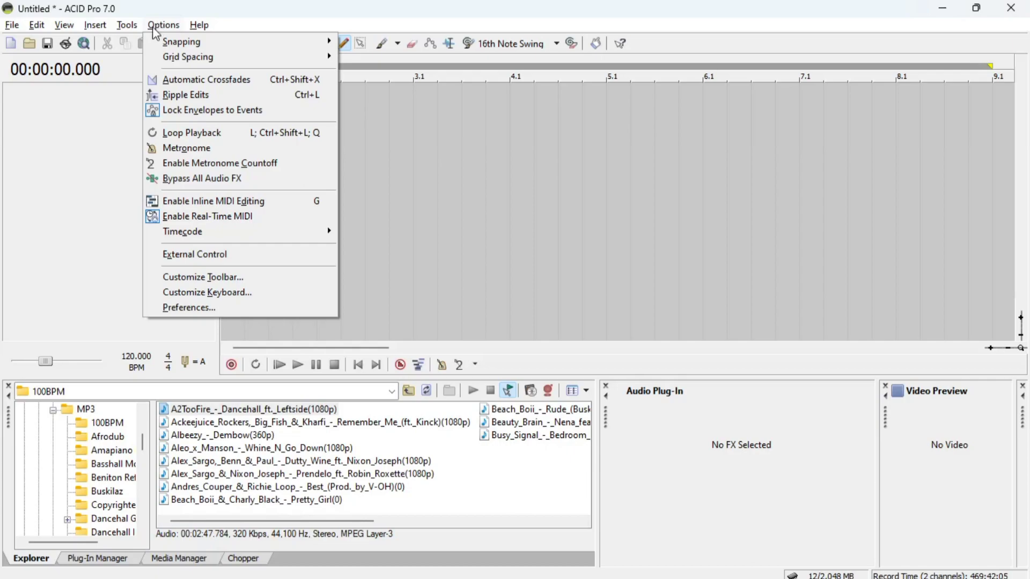
{"action": "mouse_move", "coordinate": [171, 39]}
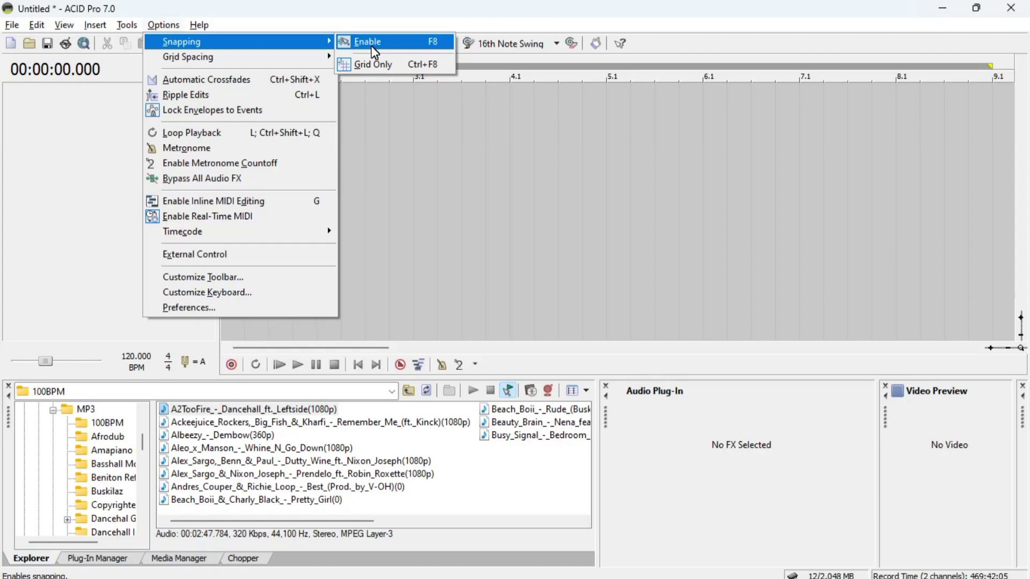
Place the cursor at successive grid positions from 2.4.000 backwards on the empty timeline, ending at 1.2.000.
{"action": "left_click", "coordinate": [389, 113]}
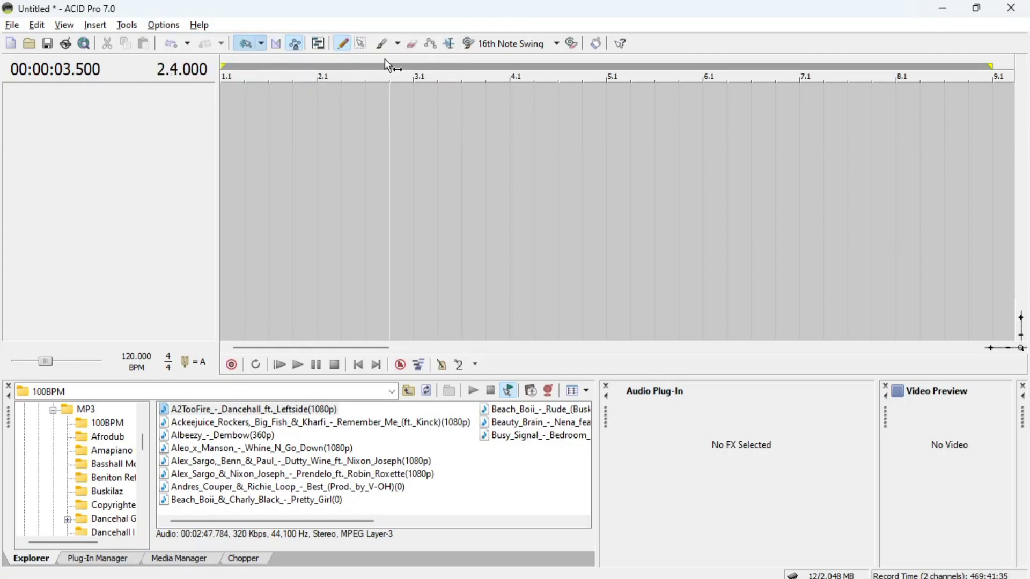
{"action": "left_click", "coordinate": [345, 121]}
{"action": "left_click", "coordinate": [296, 139]}
{"action": "left_click", "coordinate": [248, 153]}
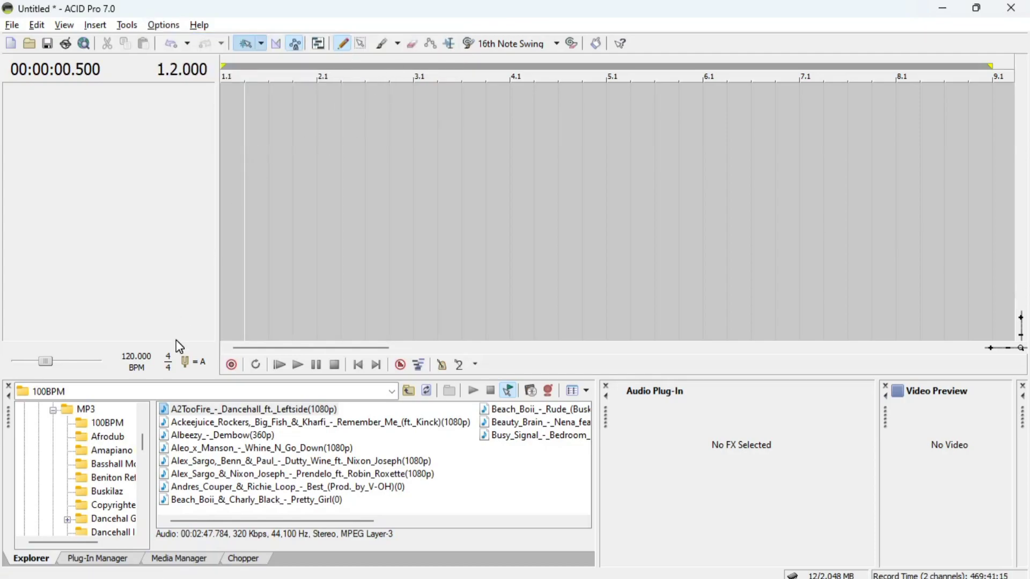
Add the A2TooFire_-_Dancehall_ft._Leftside(1080p) song from the 100BPM folder as a new track, skipping the Beatmapper Wizard.
{"action": "left_click_drag", "start_coordinate": [211, 411], "coordinate": [226, 203]}
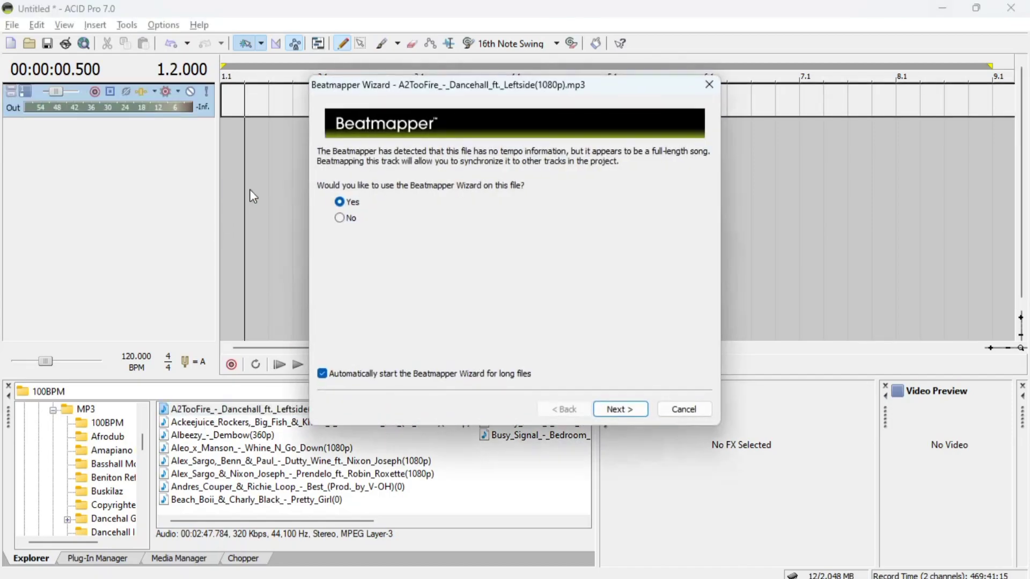
{"action": "left_click", "coordinate": [669, 405]}
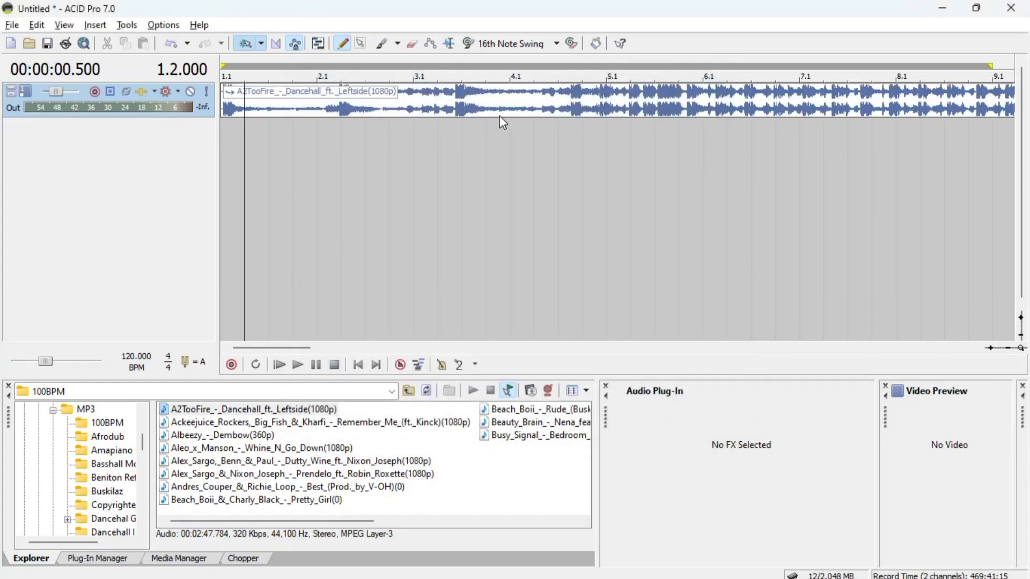
Split the song event at 1.2.000 and again at 1.2.576.
{"action": "scroll", "coordinate": [512, 163], "scroll_direction": "up", "scroll_amount": 3}
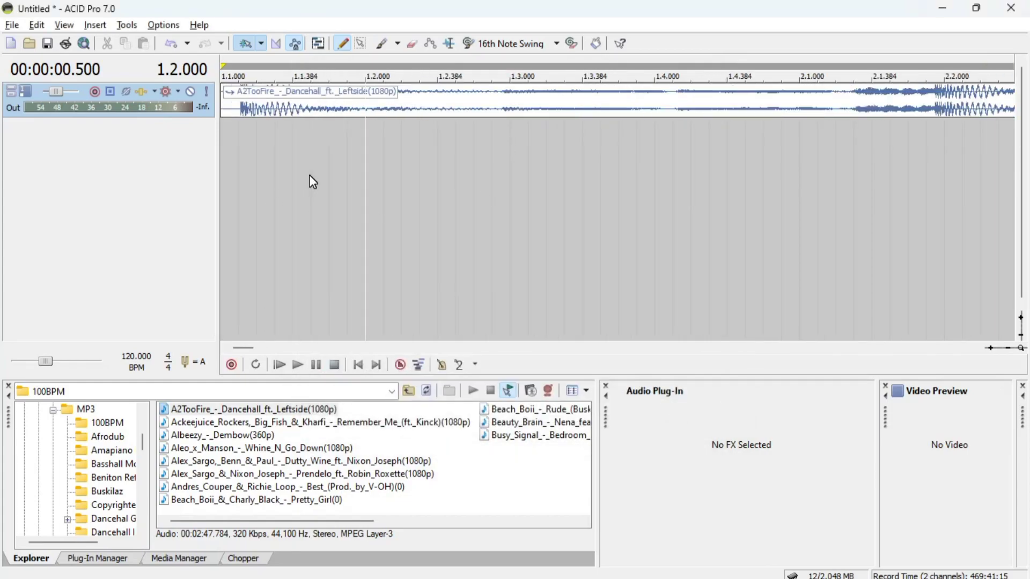
{"action": "scroll", "coordinate": [364, 137], "scroll_direction": "up", "scroll_amount": 2}
{"action": "key", "text": "s"}
{"action": "left_click", "coordinate": [328, 106]}
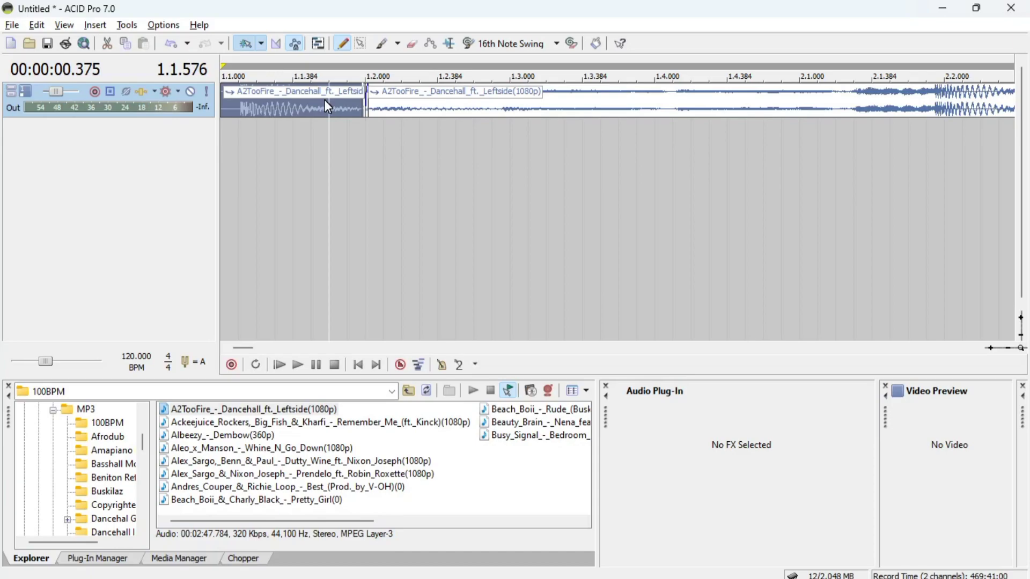
{"action": "left_click", "coordinate": [474, 134]}
{"action": "key", "text": "s"}
Move the middle segment onto a new track below and shift it along the grid to start at 1.2.384.
{"action": "left_click", "coordinate": [427, 111]}
{"action": "mouse_move", "coordinate": [424, 107]}
{"action": "left_mouse_down"}
{"action": "mouse_move", "coordinate": [429, 143]}
{"action": "mouse_move", "coordinate": [418, 129]}
{"action": "mouse_move", "coordinate": [538, 150]}
{"action": "mouse_move", "coordinate": [516, 173]}
{"action": "mouse_move", "coordinate": [505, 149]}
{"action": "mouse_move", "coordinate": [469, 140]}
{"action": "left_mouse_up"}
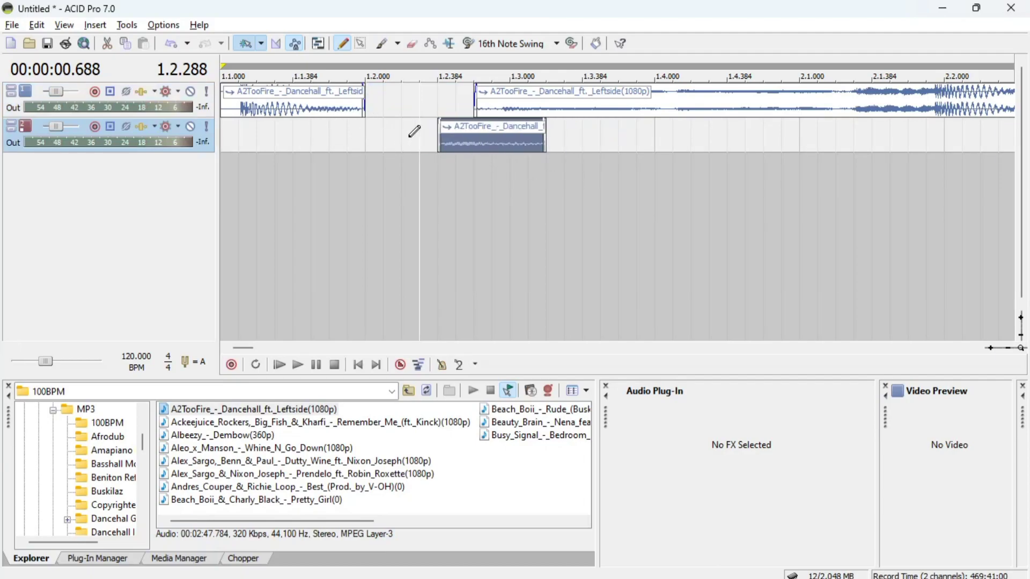
{"action": "left_click_drag", "start_coordinate": [474, 140], "coordinate": [462, 146]}
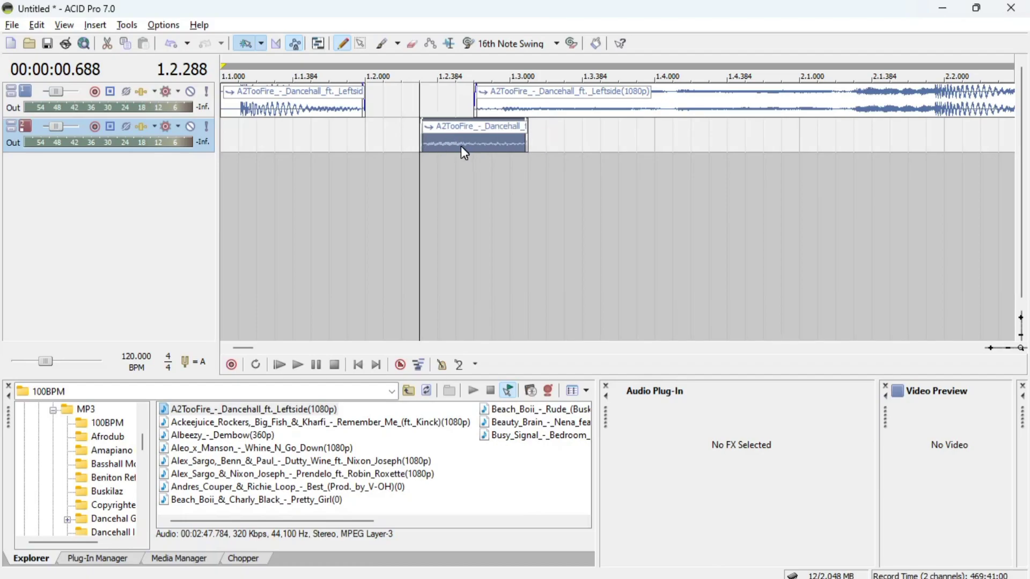
{"action": "left_click_drag", "start_coordinate": [457, 142], "coordinate": [479, 146]}
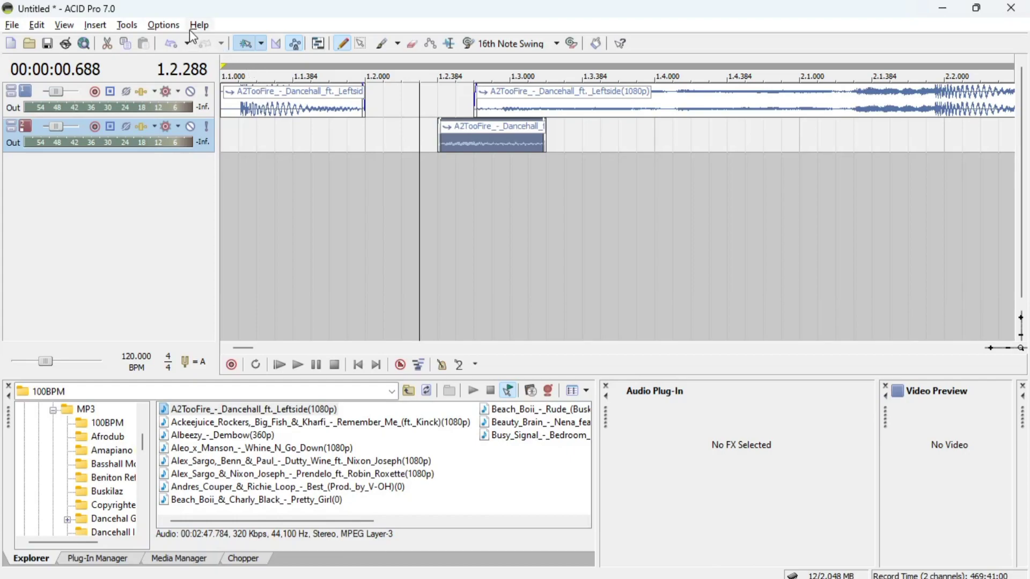
Turn off snapping and shift the second track's event freely to an earlier start at about 1.2.273.
{"action": "left_click", "coordinate": [173, 25]}
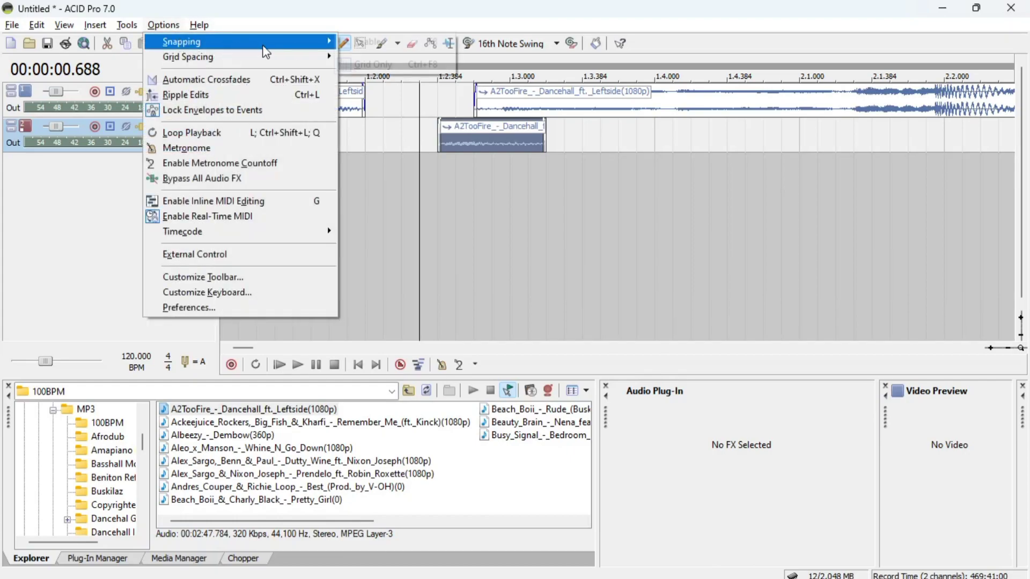
{"action": "mouse_move", "coordinate": [263, 42]}
{"action": "left_click", "coordinate": [355, 42]}
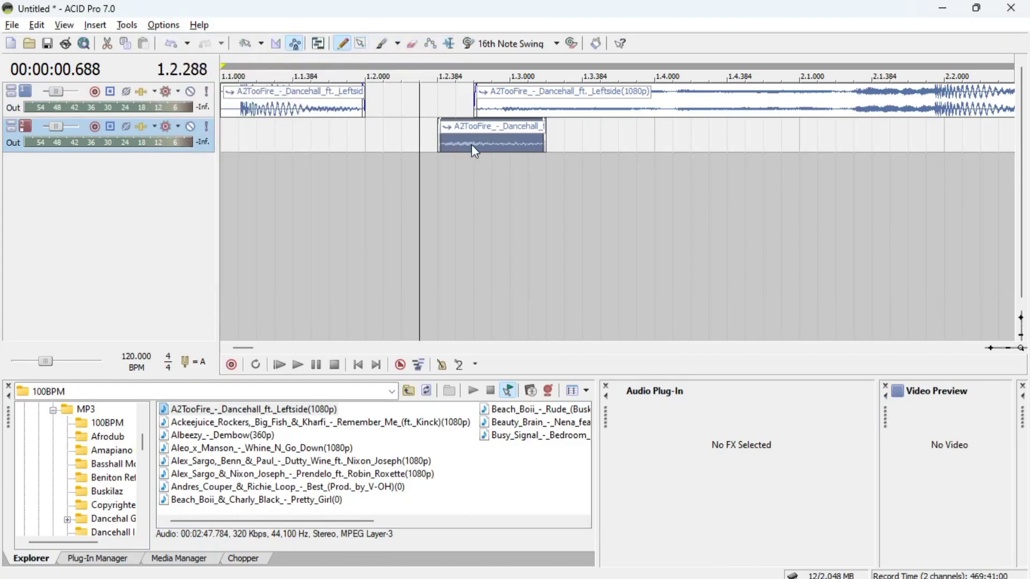
{"action": "mouse_move", "coordinate": [472, 143]}
{"action": "left_mouse_down"}
{"action": "mouse_move", "coordinate": [449, 150]}
{"action": "mouse_move", "coordinate": [477, 158]}
{"action": "mouse_move", "coordinate": [474, 146]}
{"action": "mouse_move", "coordinate": [487, 148]}
{"action": "mouse_move", "coordinate": [462, 144]}
{"action": "left_mouse_up"}
{"action": "scroll", "coordinate": [465, 163], "scroll_direction": "up", "scroll_amount": 10}
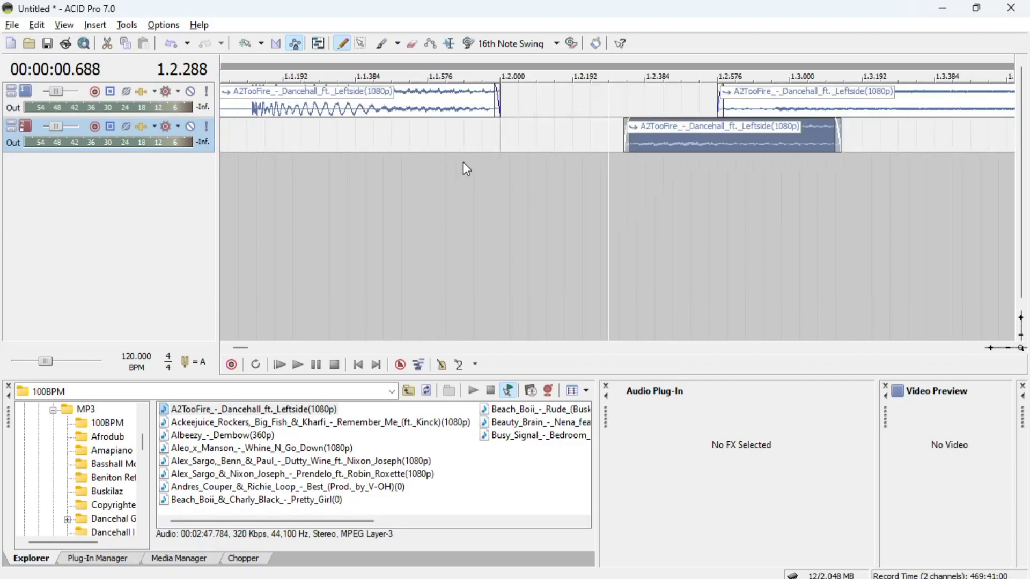
{"action": "scroll", "coordinate": [466, 168], "scroll_direction": "up", "scroll_amount": 4}
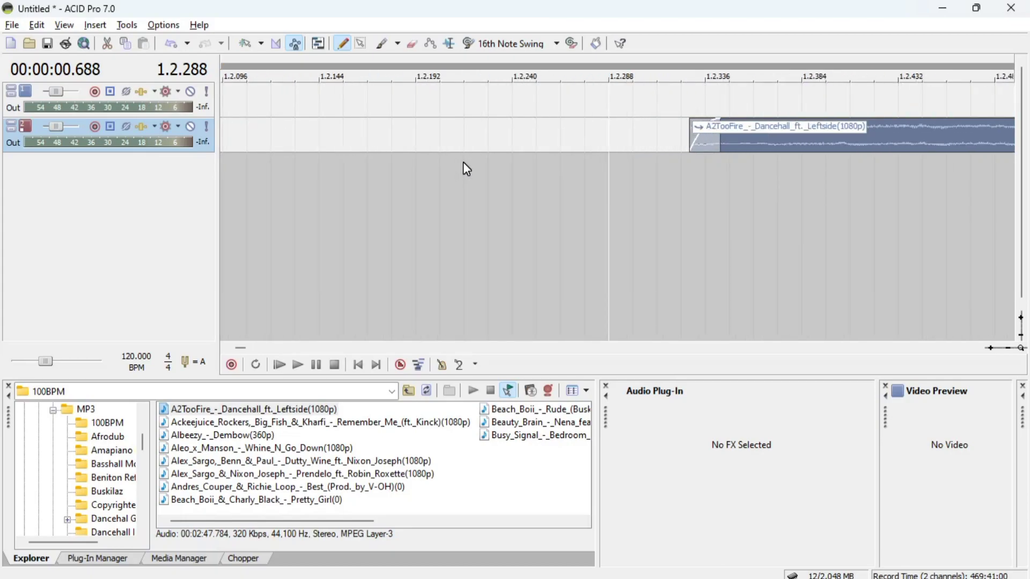
{"action": "left_click_drag", "start_coordinate": [772, 128], "coordinate": [687, 105]}
{"action": "left_click_drag", "start_coordinate": [800, 141], "coordinate": [636, 135]}
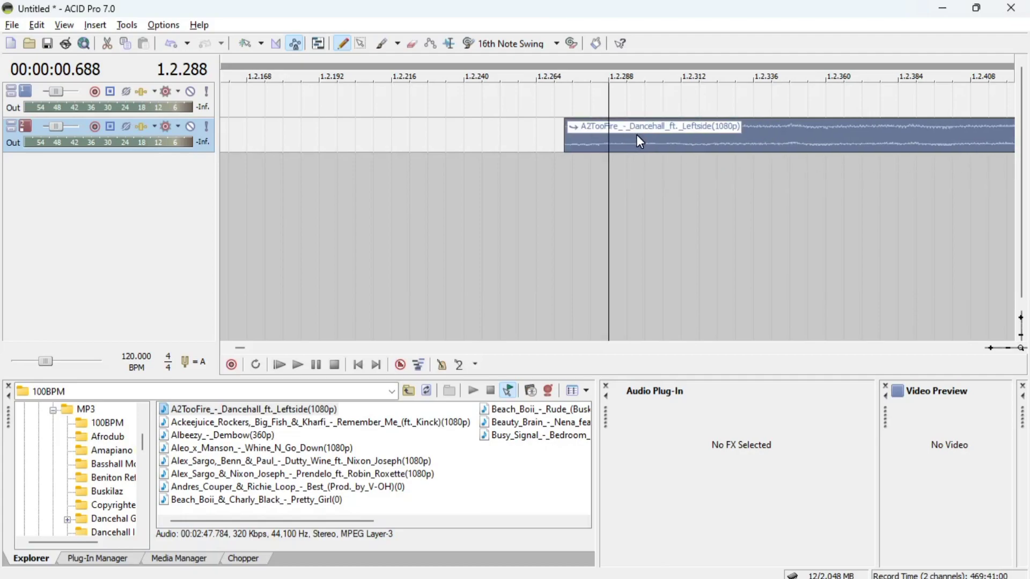
Turn snapping back on and shift the second track's event earlier to start at about 1.2.267.
{"action": "scroll", "coordinate": [354, 142], "scroll_direction": "up", "scroll_amount": 6}
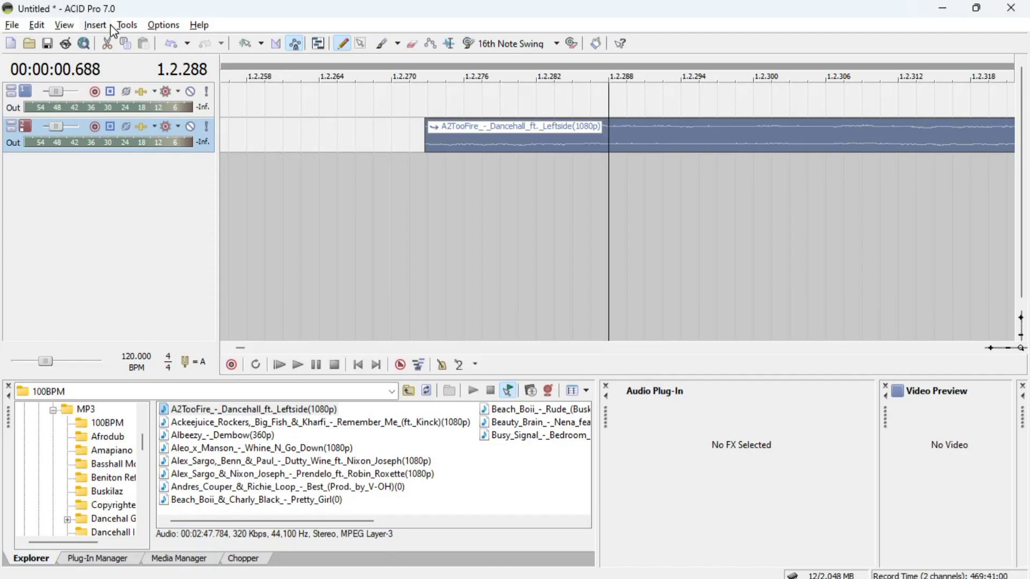
{"action": "left_click", "coordinate": [245, 44]}
{"action": "left_click_drag", "start_coordinate": [460, 144], "coordinate": [396, 129]}
Set the grid spacing to Ruler Marks.
{"action": "left_click", "coordinate": [163, 25]}
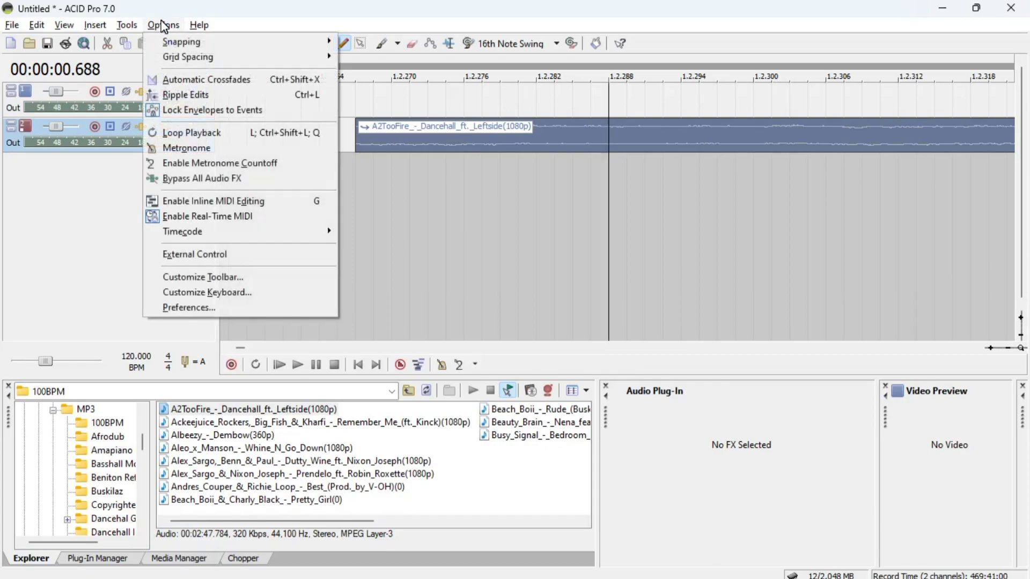
{"action": "mouse_move", "coordinate": [183, 64]}
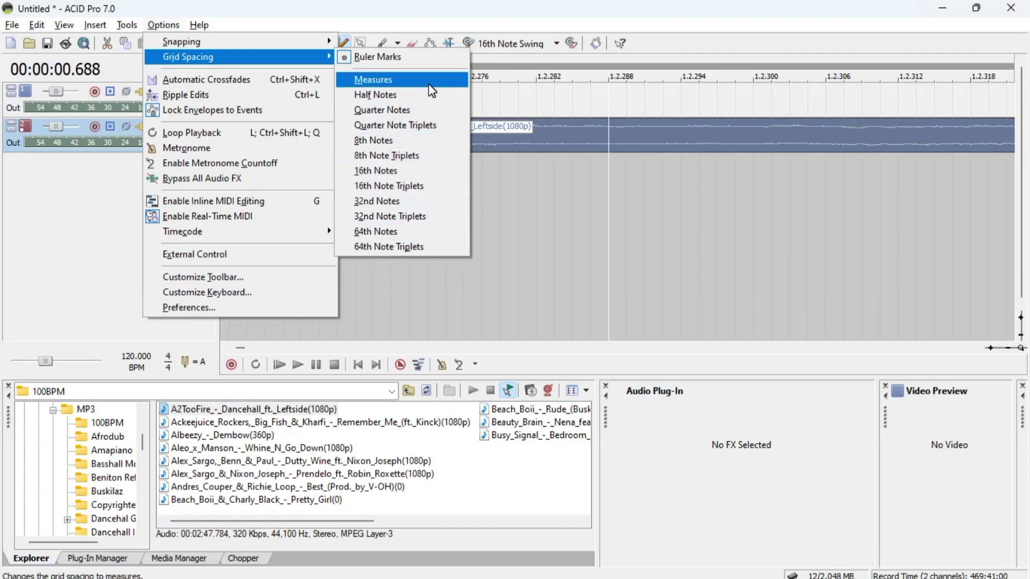
{"action": "left_click", "coordinate": [436, 55]}
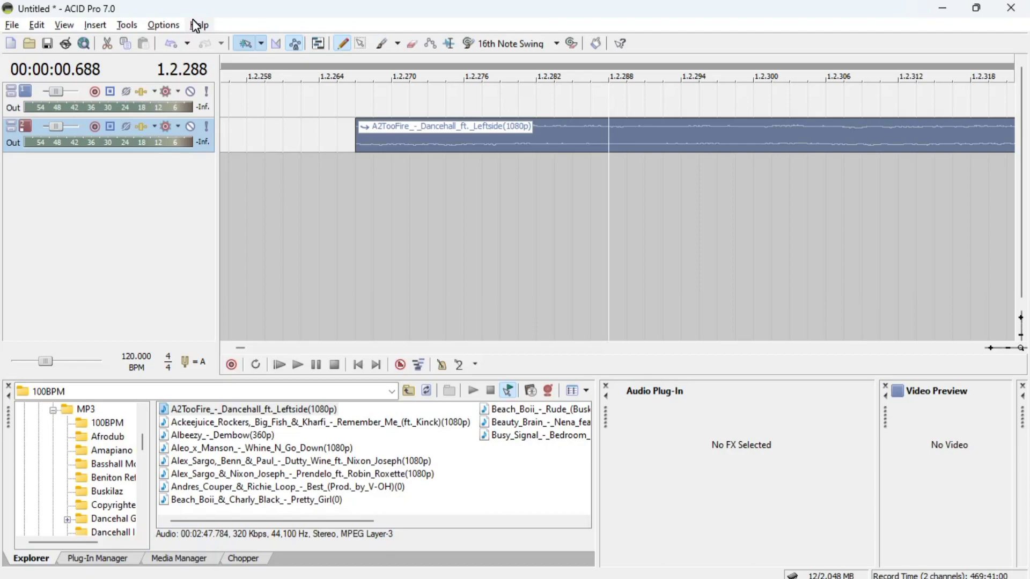
{"action": "left_click", "coordinate": [207, 27]}
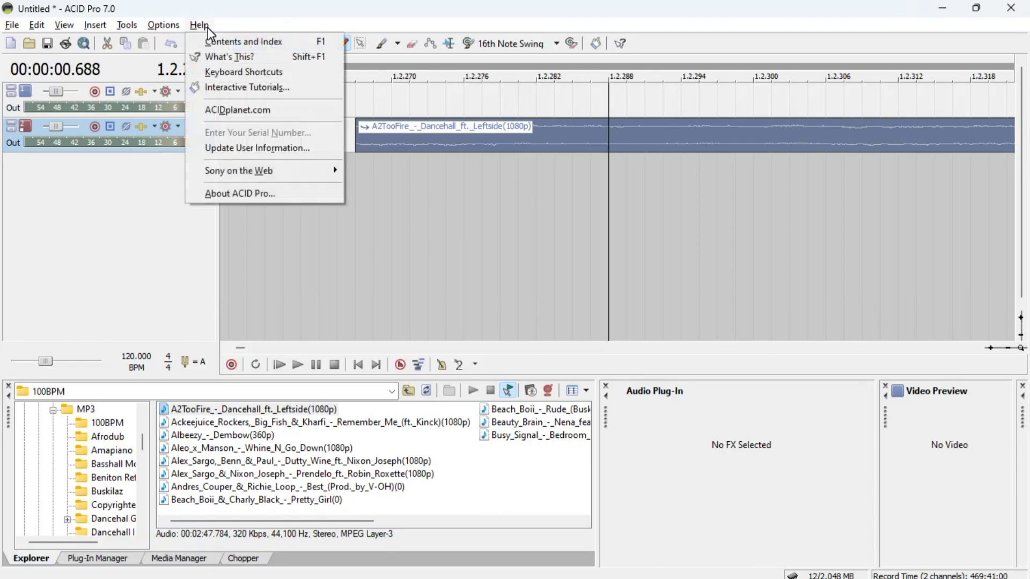
{"action": "left_click", "coordinate": [275, 9]}
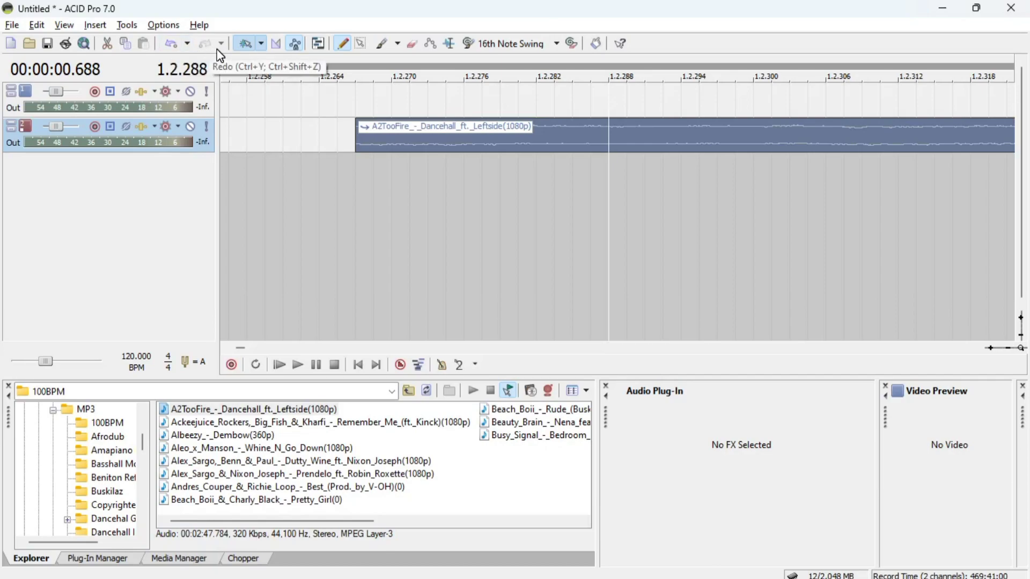
{"action": "left_click", "coordinate": [260, 46]}
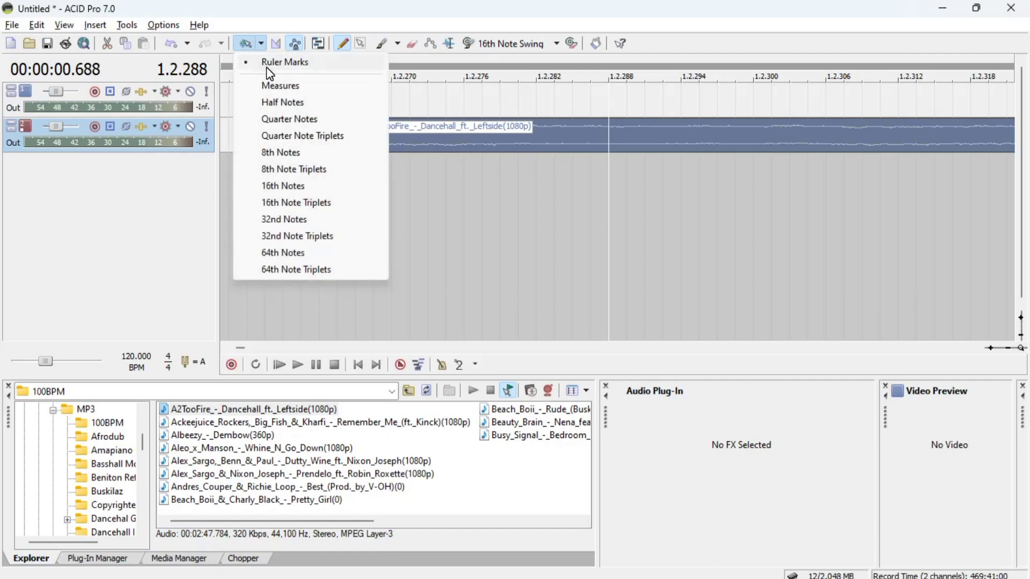
{"action": "left_click", "coordinate": [250, 39]}
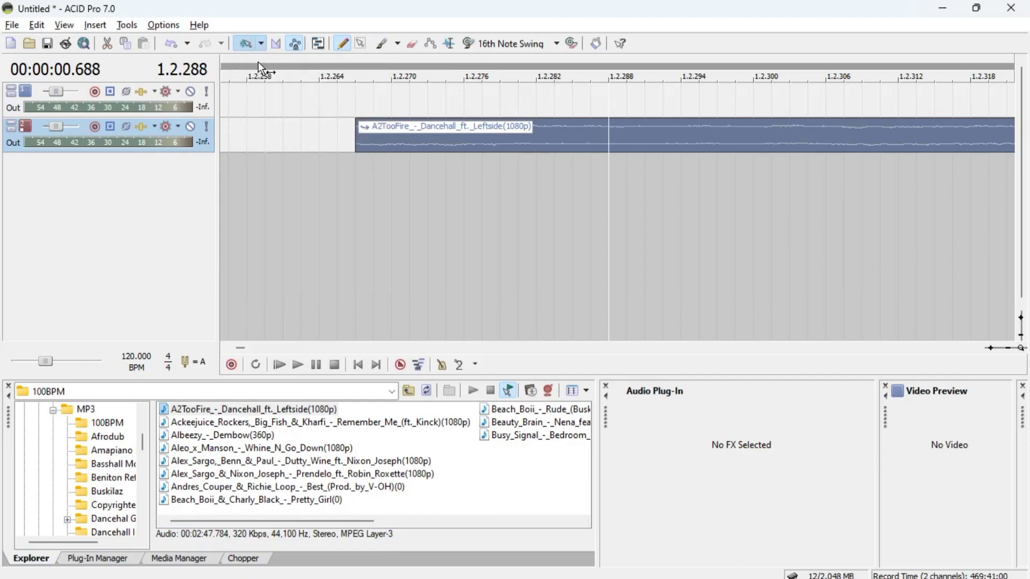
Try erasing a short section of the second track's event near 1.2.285 with automatic crossfades on, and undo the erasure.
{"action": "left_click", "coordinate": [278, 45]}
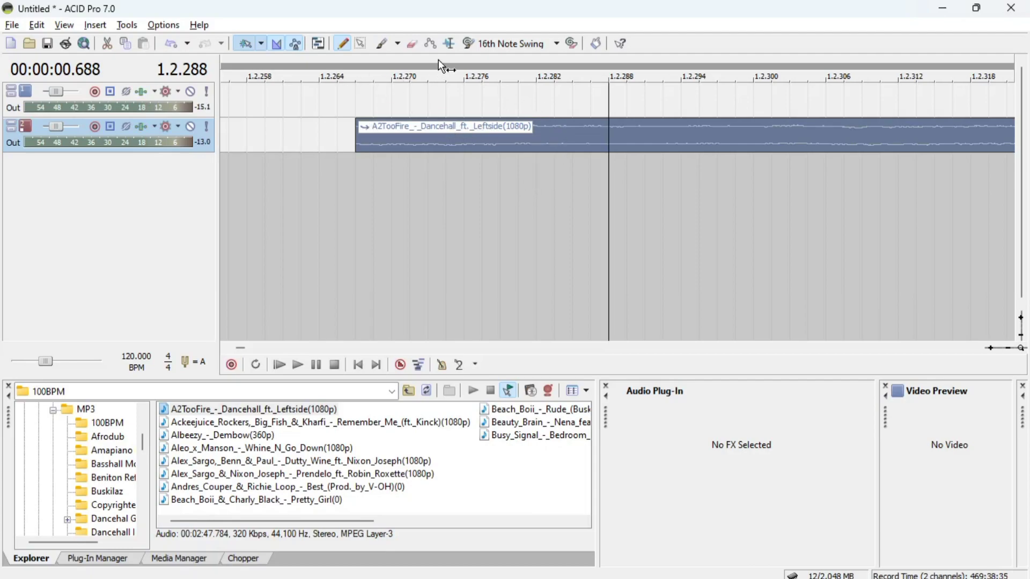
{"action": "left_click", "coordinate": [411, 44]}
{"action": "left_click", "coordinate": [582, 126]}
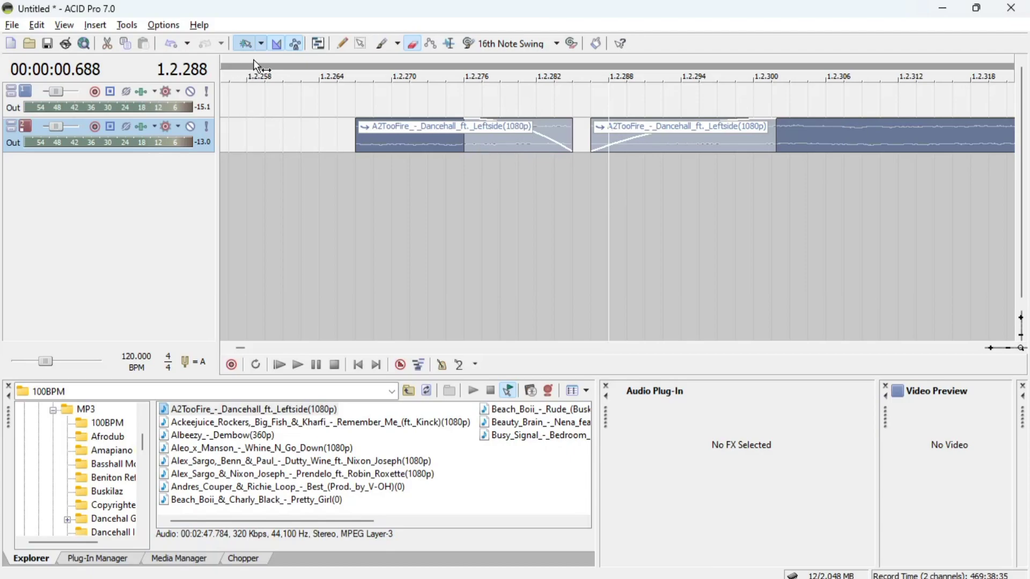
{"action": "left_click", "coordinate": [277, 44]}
{"action": "key", "text": "ctrl+z"}
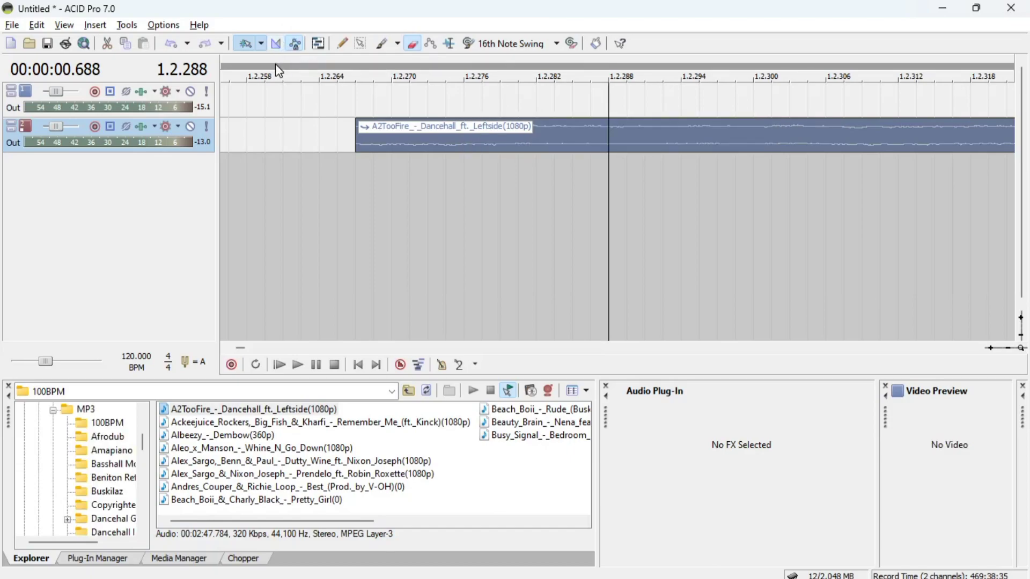
Draw two events on the first track starting at about 1.2.267 and 1.2.288, and move the earlier one onto a new third track.
{"action": "left_click", "coordinate": [295, 45]}
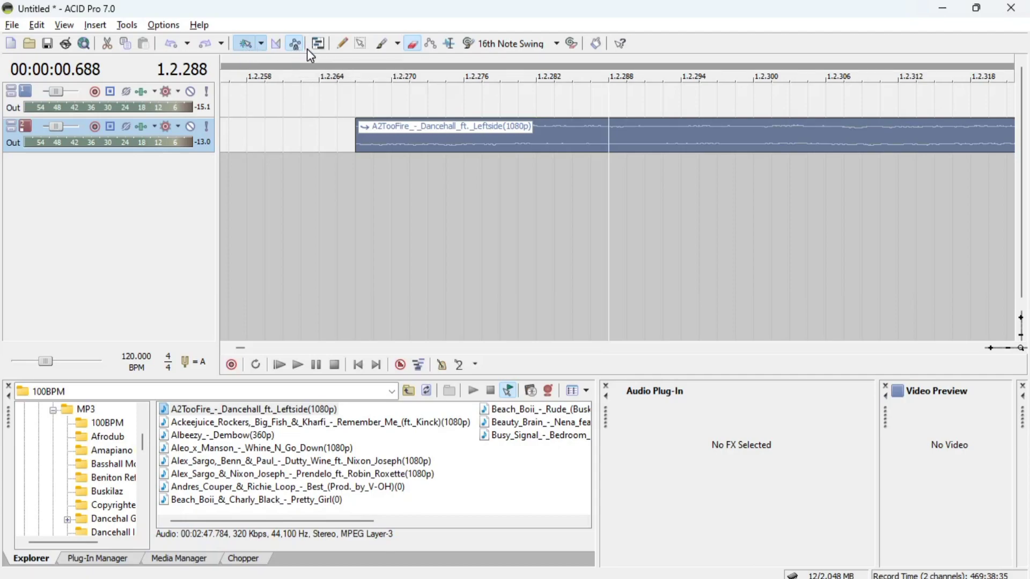
{"action": "left_click", "coordinate": [343, 45]}
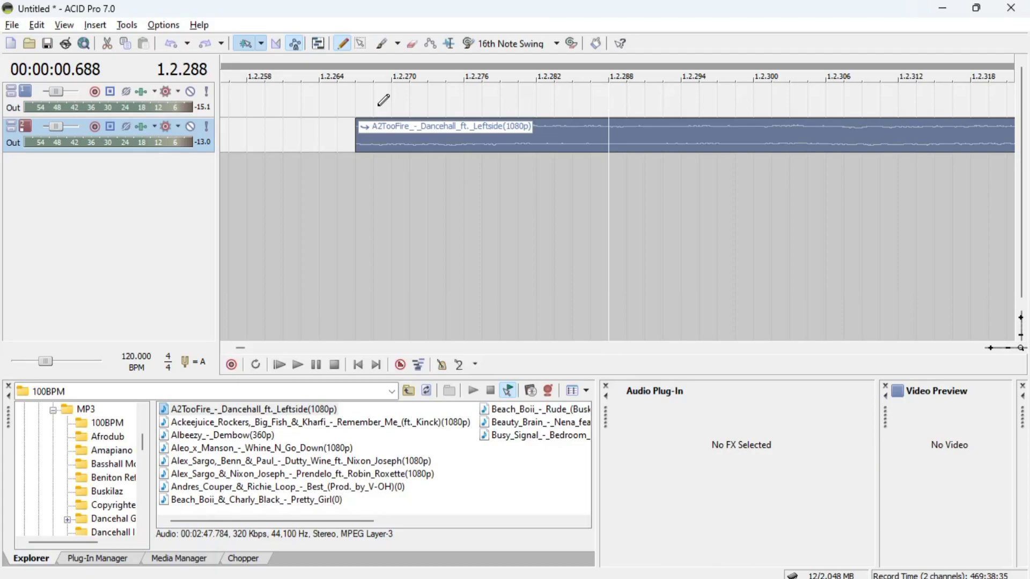
{"action": "mouse_move", "coordinate": [375, 92]}
{"action": "left_mouse_down"}
{"action": "mouse_move", "coordinate": [516, 81]}
{"action": "mouse_move", "coordinate": [804, 89]}
{"action": "left_mouse_up"}
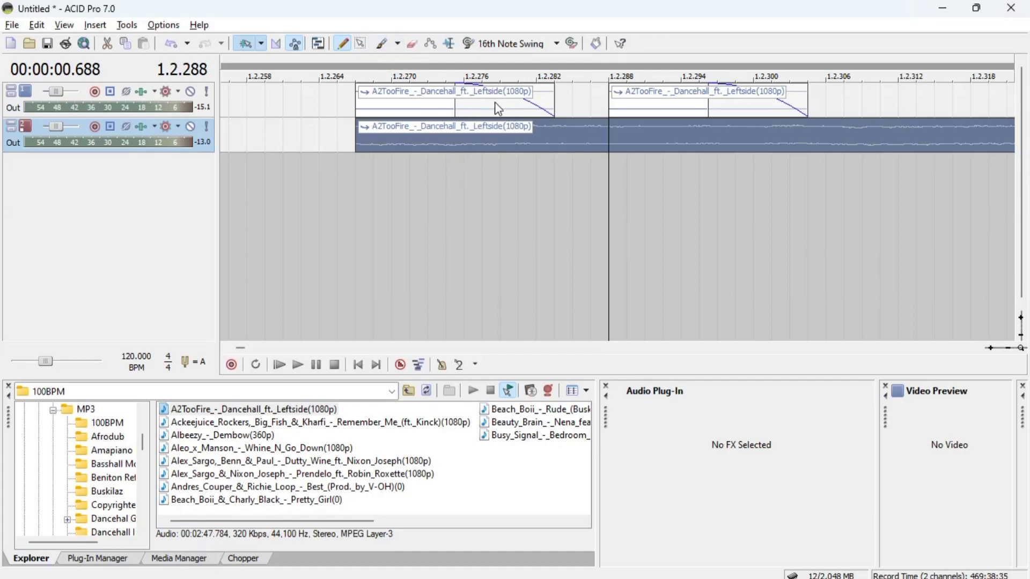
{"action": "left_click_drag", "start_coordinate": [495, 103], "coordinate": [506, 215]}
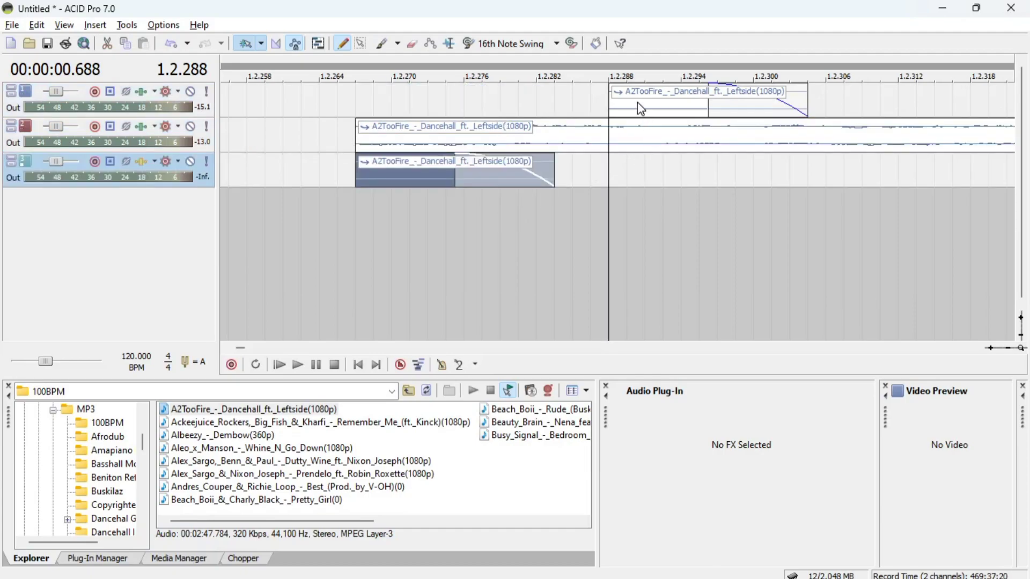
Split off the second track's event before 1.2.294 onto a new fourth track, and draw a short event on the first track near 1.2.263.
{"action": "left_click", "coordinate": [681, 146]}
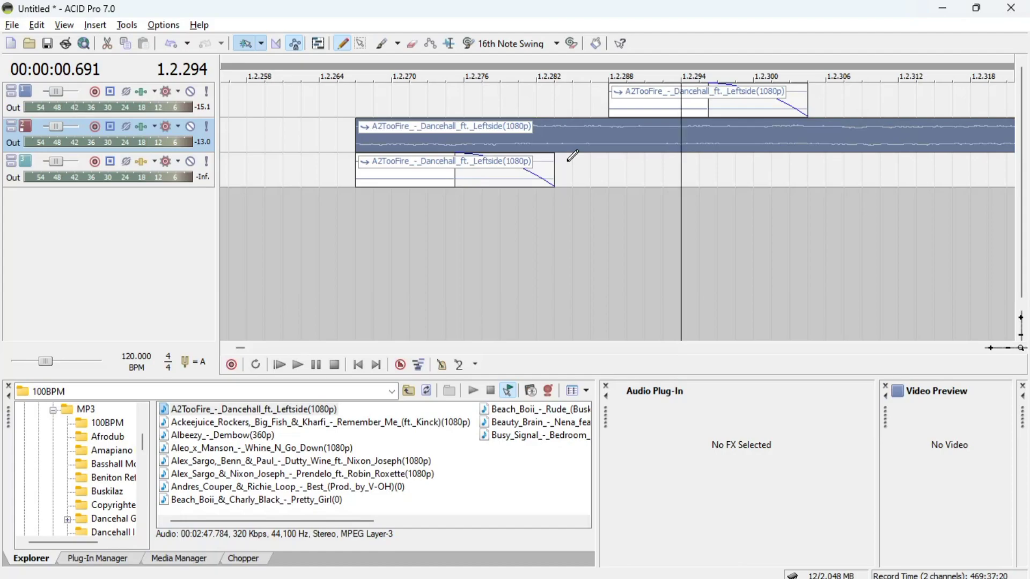
{"action": "key", "text": "s"}
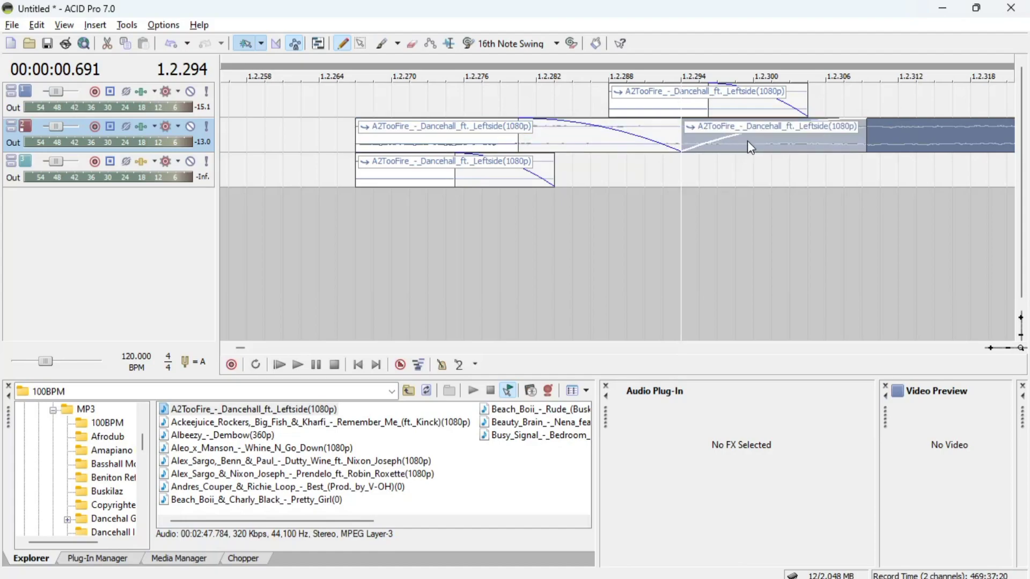
{"action": "left_click_drag", "start_coordinate": [614, 152], "coordinate": [609, 241]}
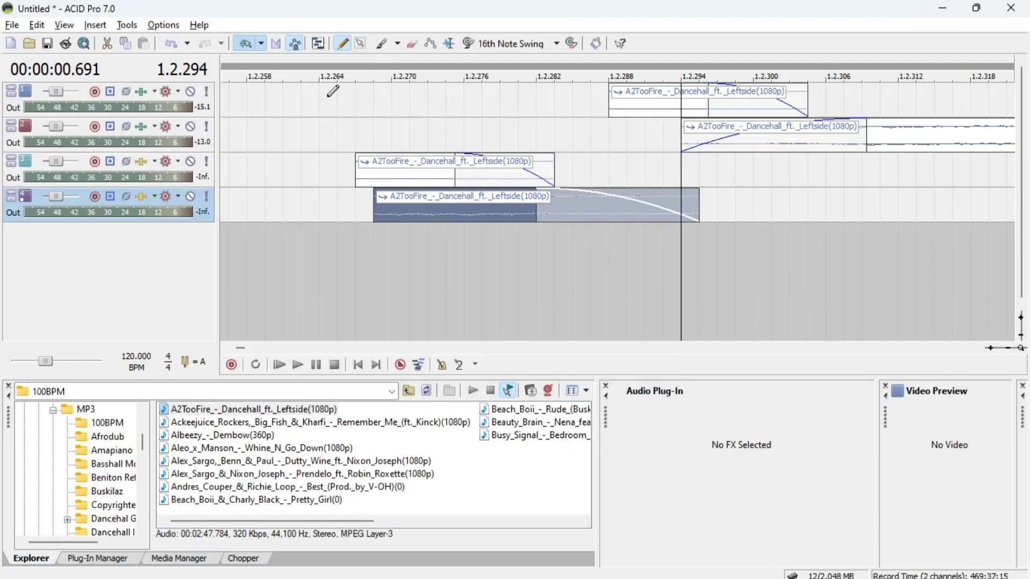
{"action": "left_click_drag", "start_coordinate": [313, 92], "coordinate": [356, 114]}
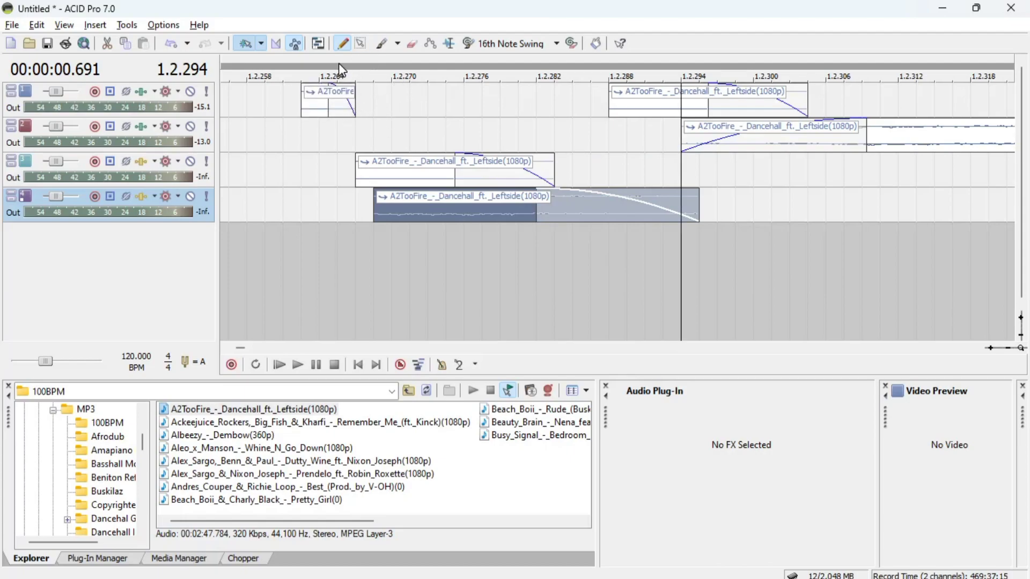
Try the Selection tool by selecting and deleting the events on the first three tracks, and undo the deletion.
{"action": "left_click", "coordinate": [360, 43]}
{"action": "left_click_drag", "start_coordinate": [291, 93], "coordinate": [768, 225]}
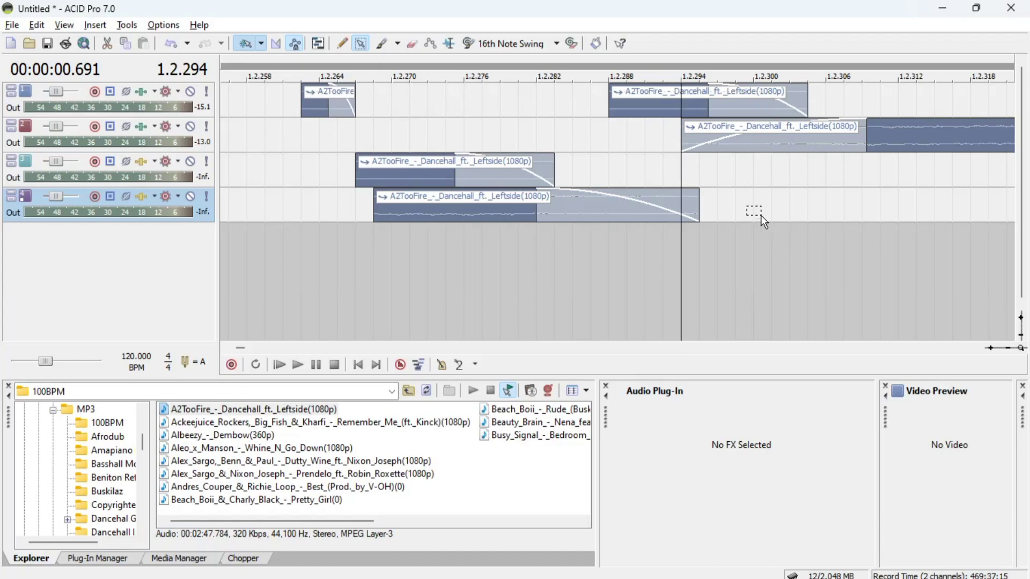
{"action": "left_click", "coordinate": [613, 150]}
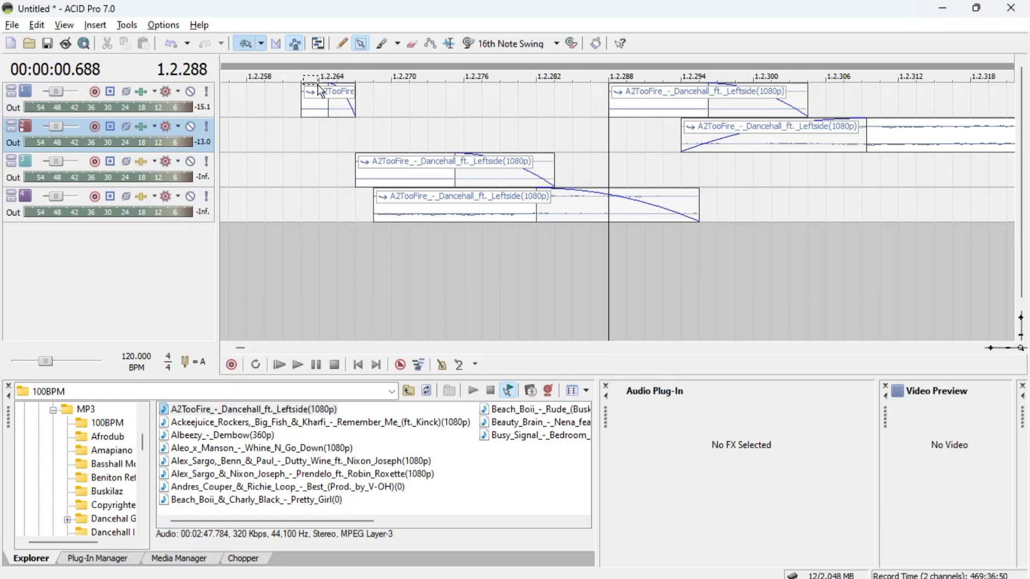
{"action": "left_click_drag", "start_coordinate": [260, 93], "coordinate": [712, 172]}
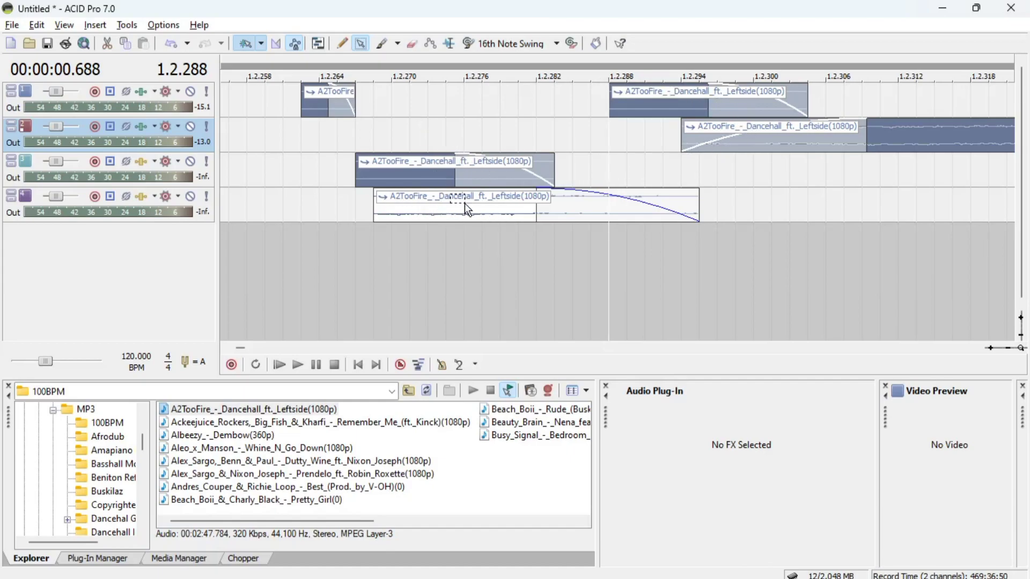
{"action": "key", "text": "Delete"}
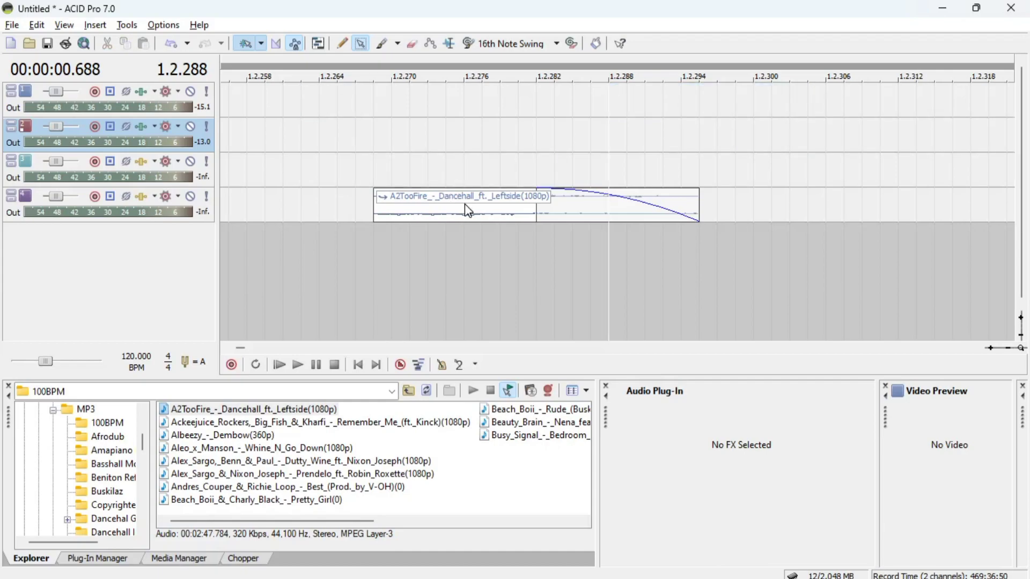
{"action": "key", "text": "ctrl+z"}
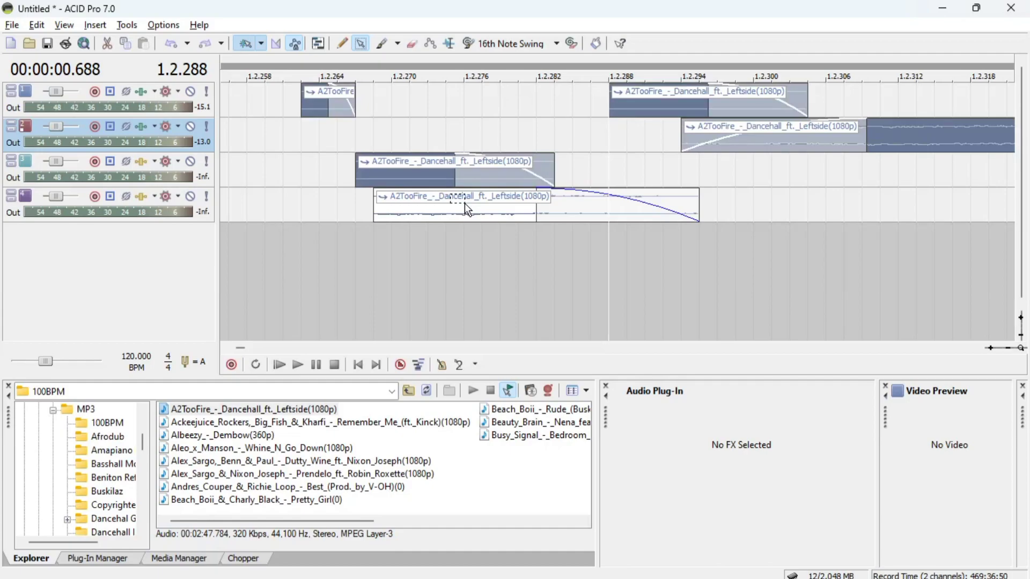
Paint short events at grid spacing across the first three tracks between about 1.2.261 and 1.2.294, and view the paint note-length options.
{"action": "left_click", "coordinate": [378, 44]}
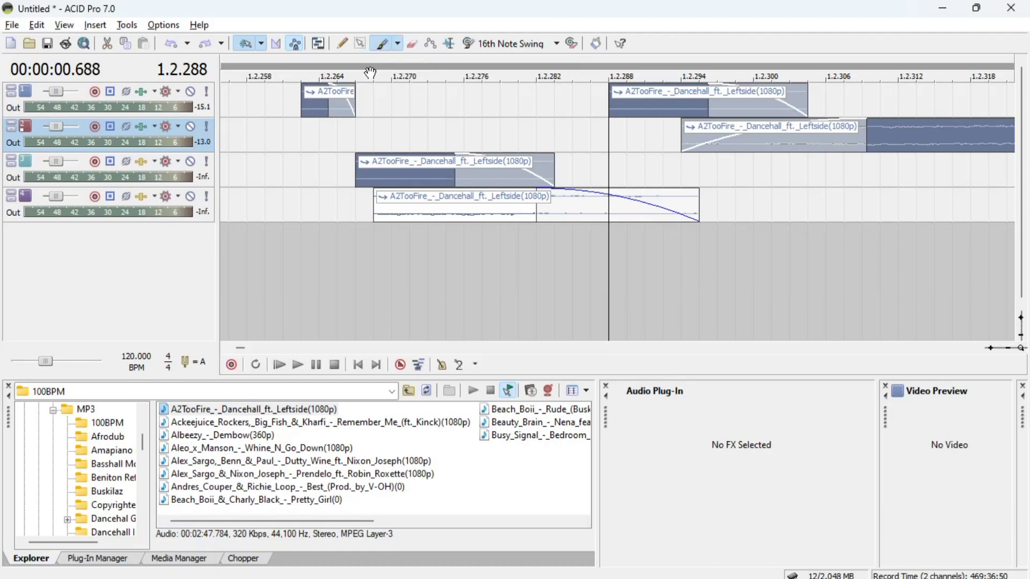
{"action": "left_click", "coordinate": [320, 102]}
{"action": "mouse_move", "coordinate": [300, 141]}
{"action": "left_mouse_down"}
{"action": "mouse_move", "coordinate": [346, 156]}
{"action": "mouse_move", "coordinate": [411, 146]}
{"action": "mouse_move", "coordinate": [432, 130]}
{"action": "mouse_move", "coordinate": [528, 125]}
{"action": "mouse_move", "coordinate": [671, 150]}
{"action": "mouse_move", "coordinate": [581, 150]}
{"action": "mouse_move", "coordinate": [611, 153]}
{"action": "left_mouse_up"}
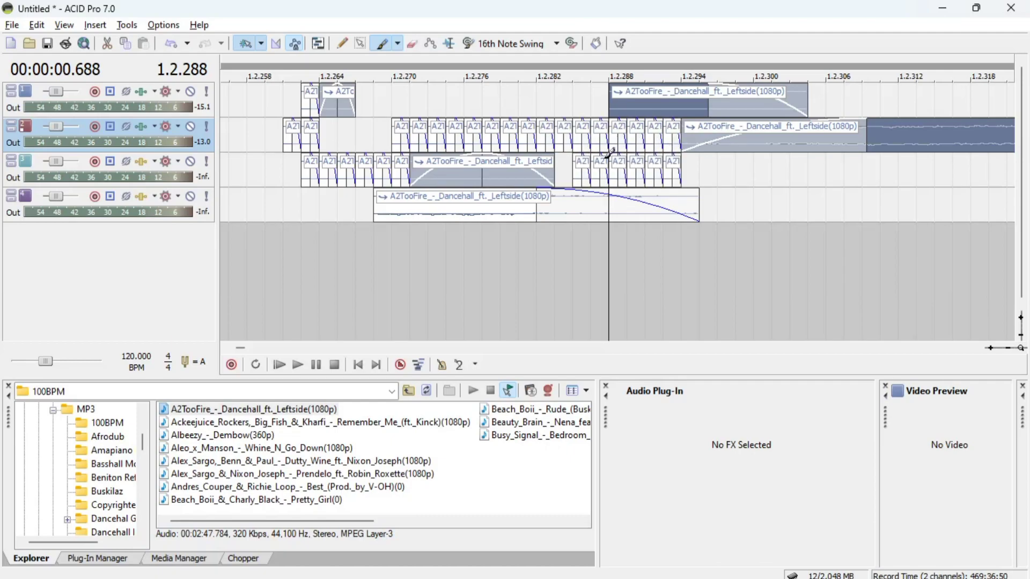
{"action": "left_click", "coordinate": [398, 44]}
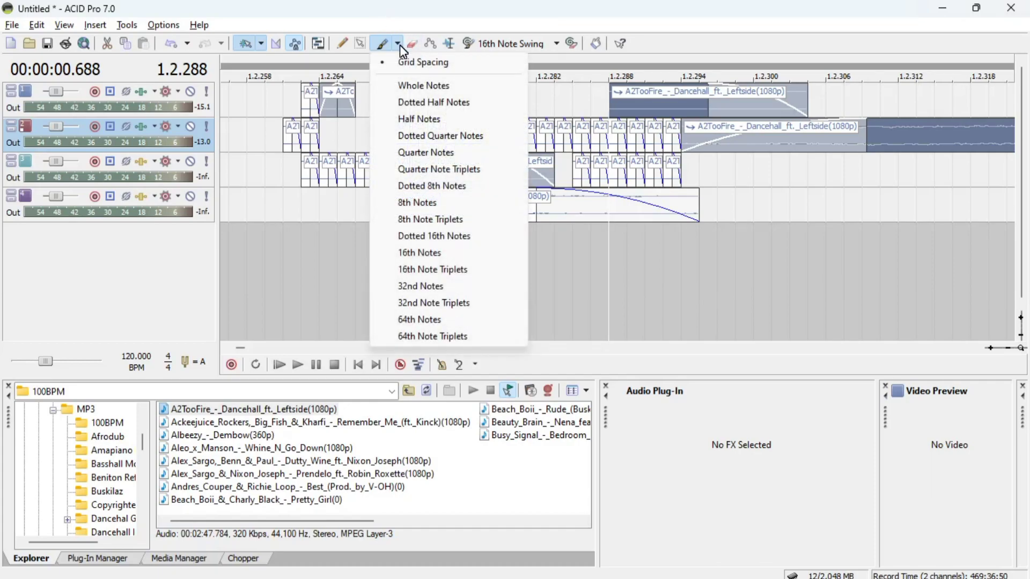
{"action": "left_click", "coordinate": [400, 44]}
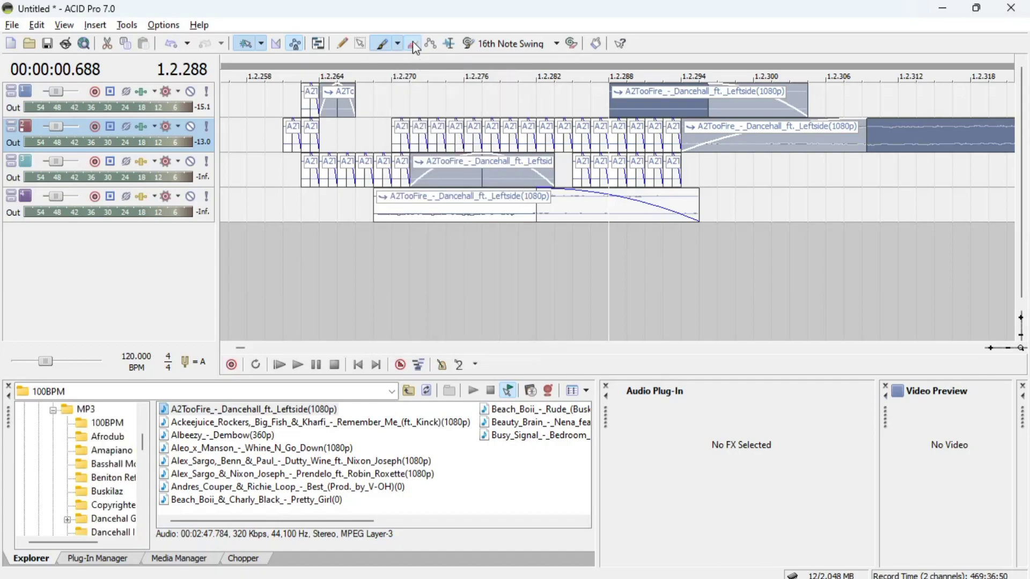
Erase the painted events from the second and third tracks, including the third track's material before about 1.2.277.
{"action": "left_click", "coordinate": [413, 44]}
{"action": "left_click_drag", "start_coordinate": [670, 134], "coordinate": [626, 139]}
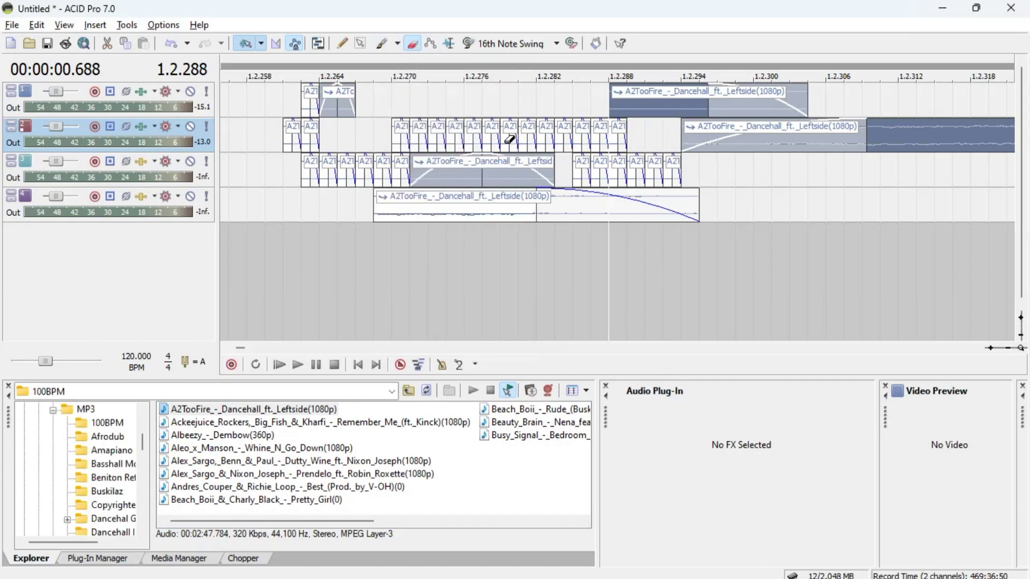
{"action": "mouse_move", "coordinate": [509, 139]}
{"action": "left_mouse_down"}
{"action": "mouse_move", "coordinate": [409, 134]}
{"action": "mouse_move", "coordinate": [515, 139]}
{"action": "mouse_move", "coordinate": [301, 145]}
{"action": "mouse_move", "coordinate": [354, 187]}
{"action": "mouse_move", "coordinate": [392, 166]}
{"action": "mouse_move", "coordinate": [480, 171]}
{"action": "left_mouse_up"}
{"action": "left_click_drag", "start_coordinate": [680, 172], "coordinate": [575, 177]}
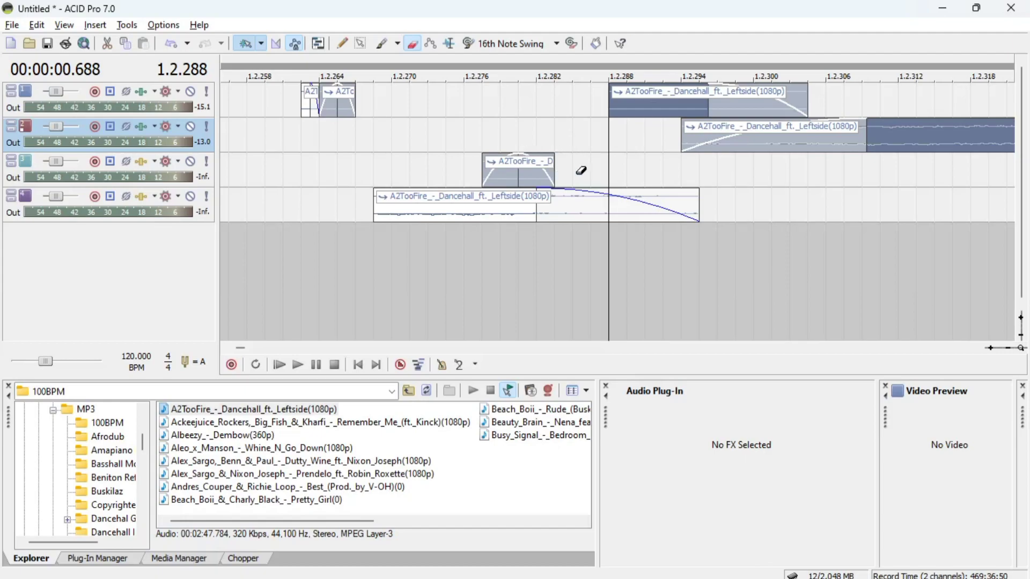
Erase several short slices from the first track's event between about 1.2.289 and 1.2.304.
{"action": "left_click", "coordinate": [642, 110]}
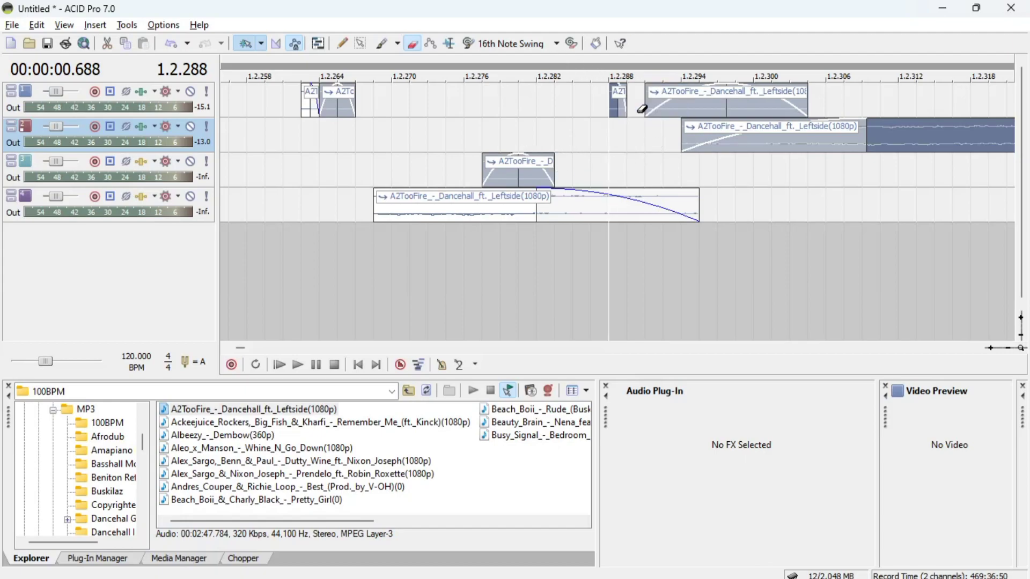
{"action": "left_click", "coordinate": [677, 109]}
{"action": "left_click", "coordinate": [708, 104]}
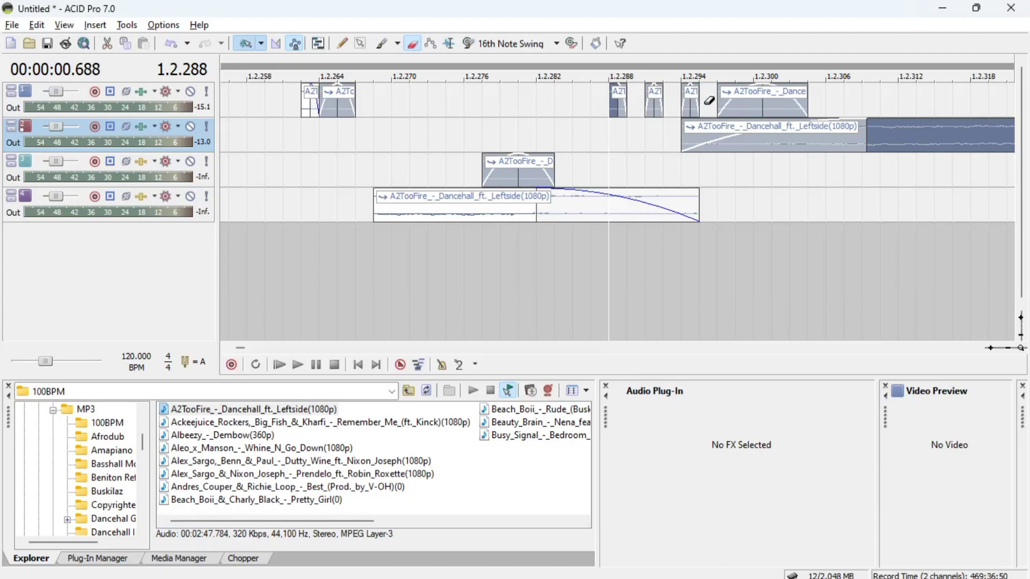
{"action": "left_click", "coordinate": [752, 106]}
{"action": "left_click", "coordinate": [768, 102]}
{"action": "left_click", "coordinate": [798, 105]}
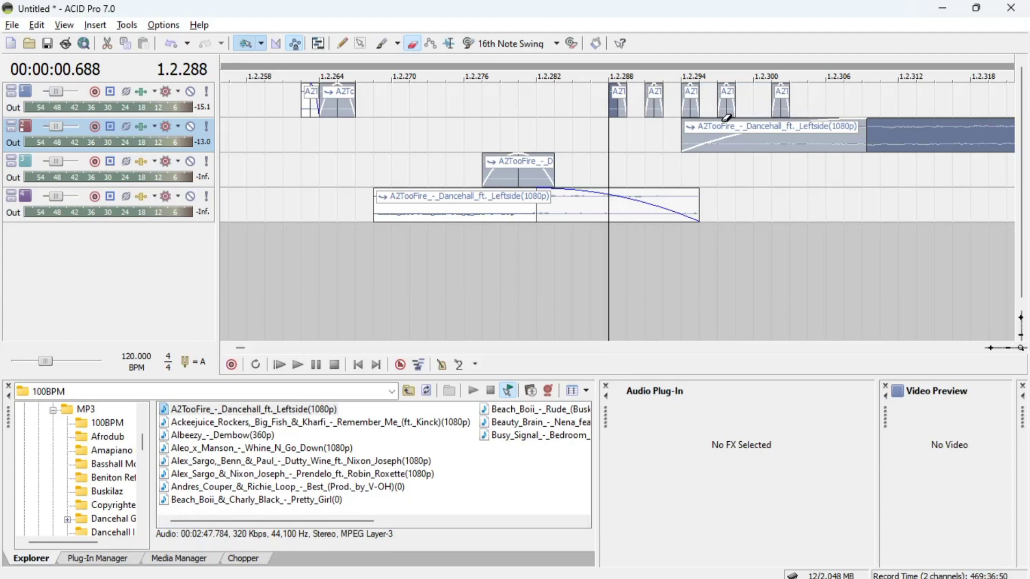
Erase three short slices from the second track's event between about 1.2.295 and 1.2.306, and return to the Draw tool.
{"action": "left_click", "coordinate": [712, 144]}
{"action": "left_click", "coordinate": [761, 145]}
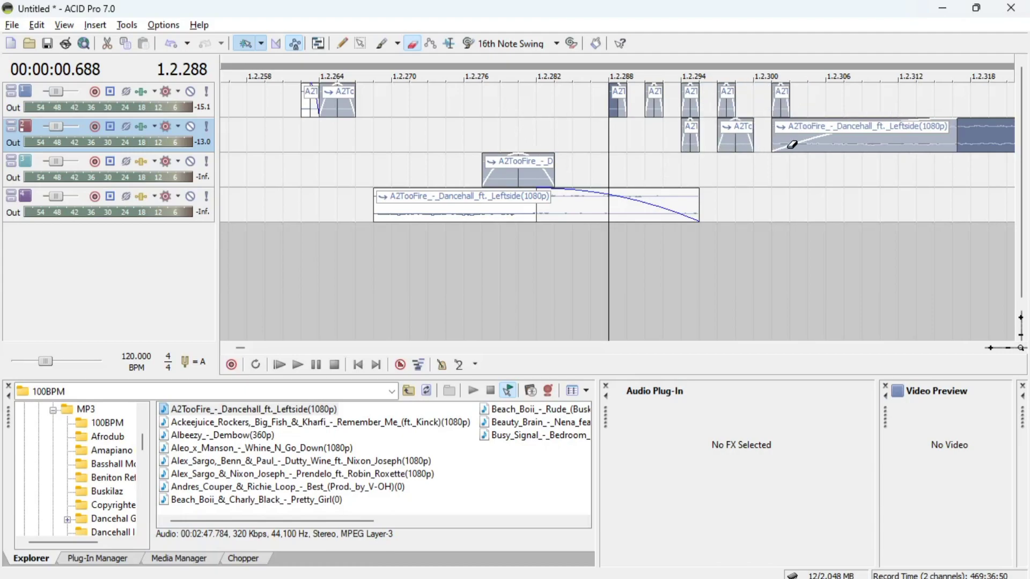
{"action": "left_click", "coordinate": [815, 137]}
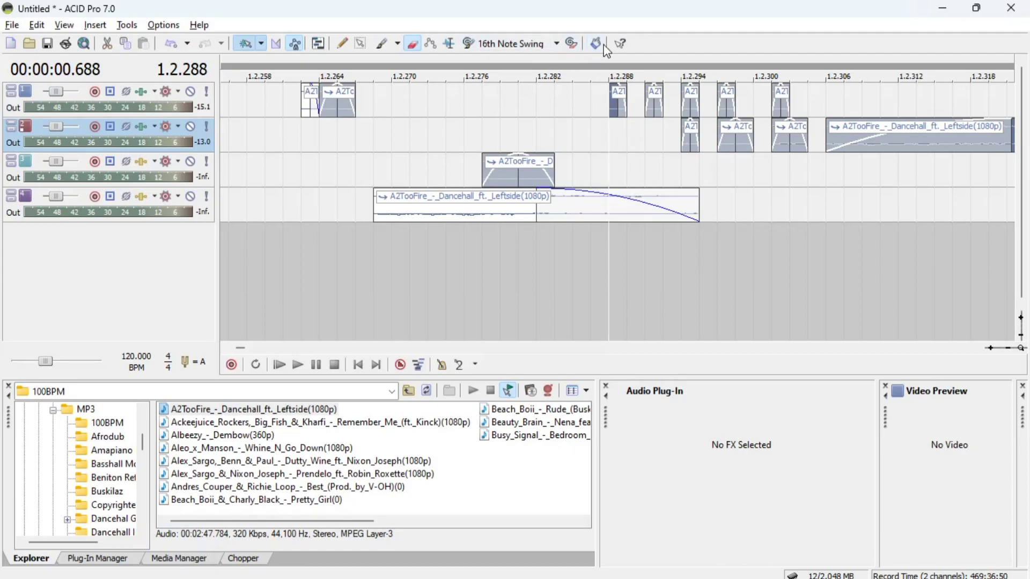
{"action": "left_click", "coordinate": [349, 45]}
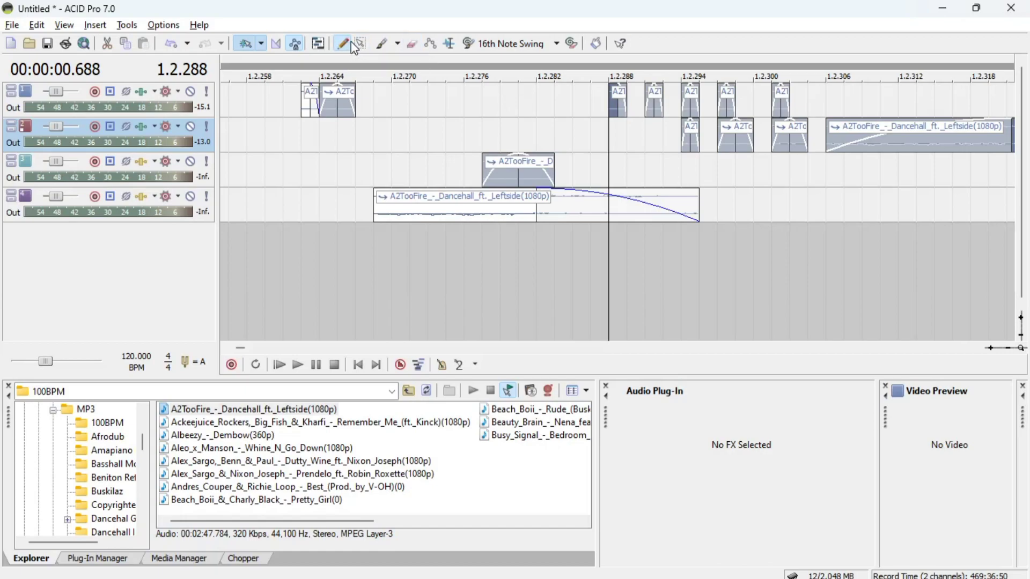